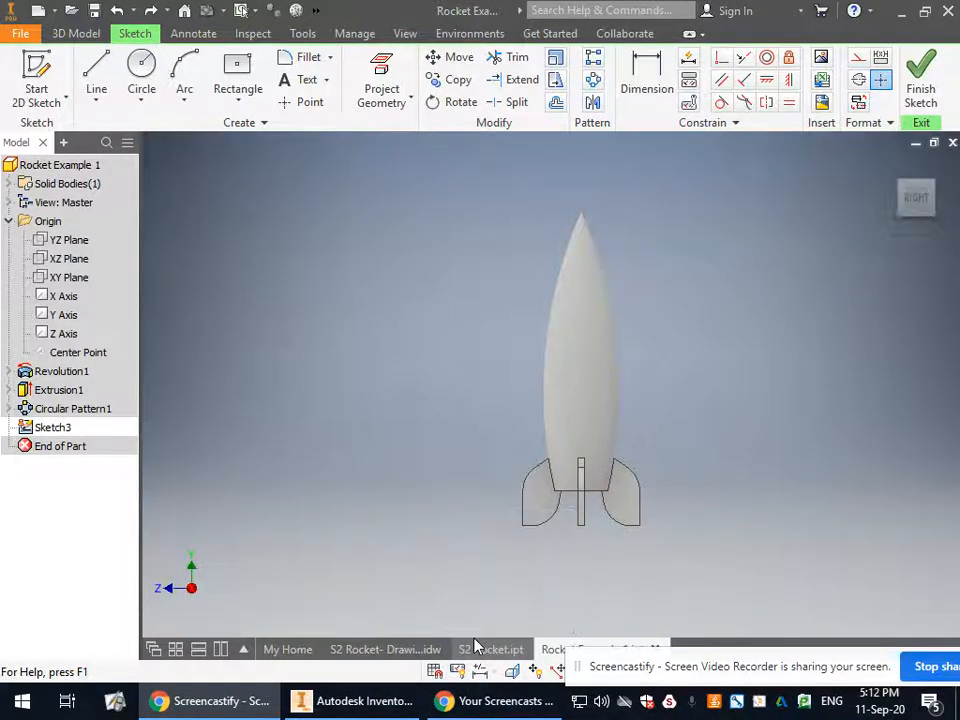
Step: Examine the door, fins and nozzle on the finished S2 Rocket part, and return to the Rocket Example 1 part
left_click(478, 648)
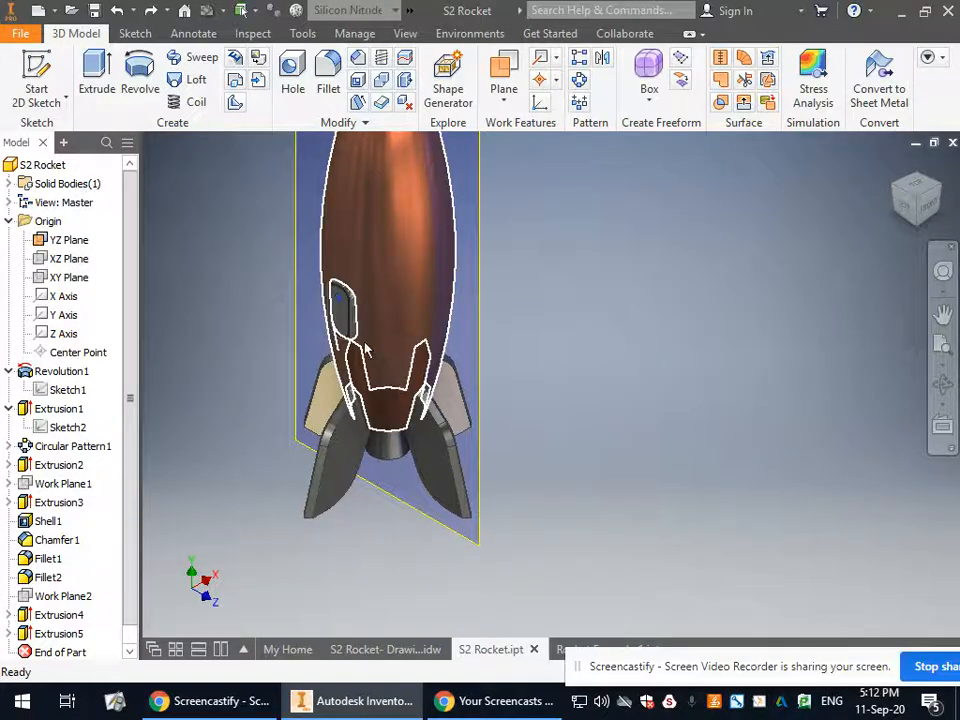
scroll(366, 348, "down", 5)
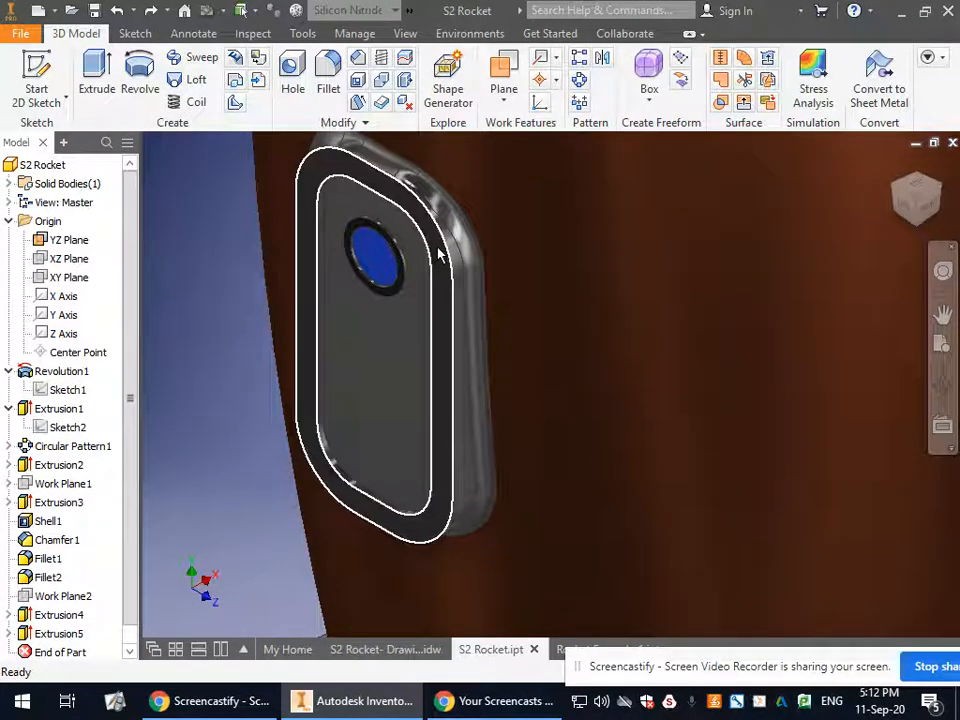
scroll(385, 228, "up", 3)
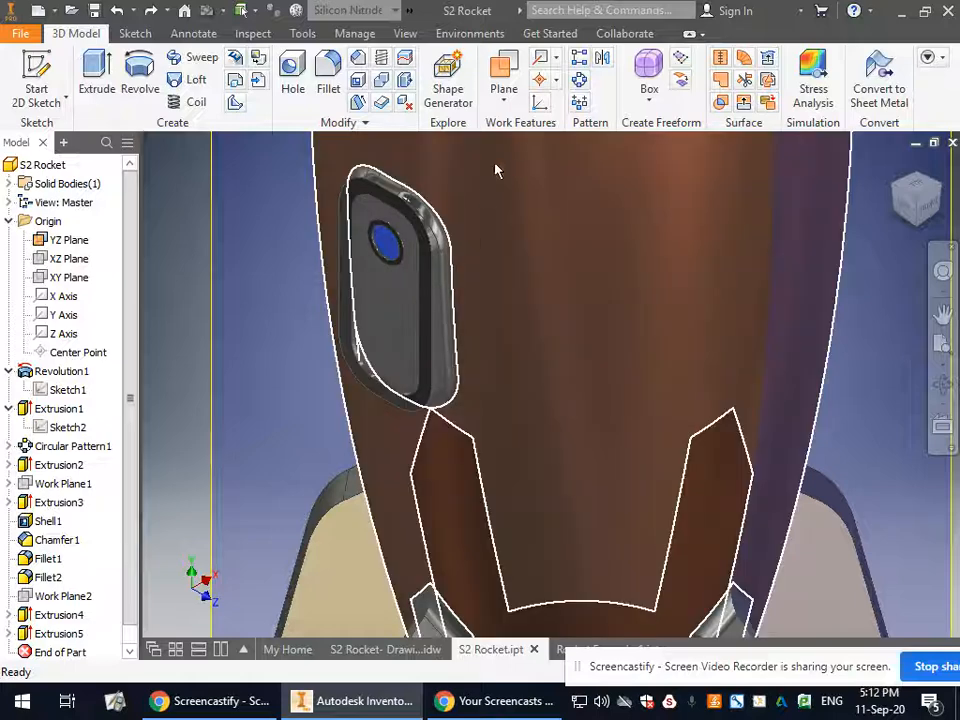
scroll(530, 232, "down", 5)
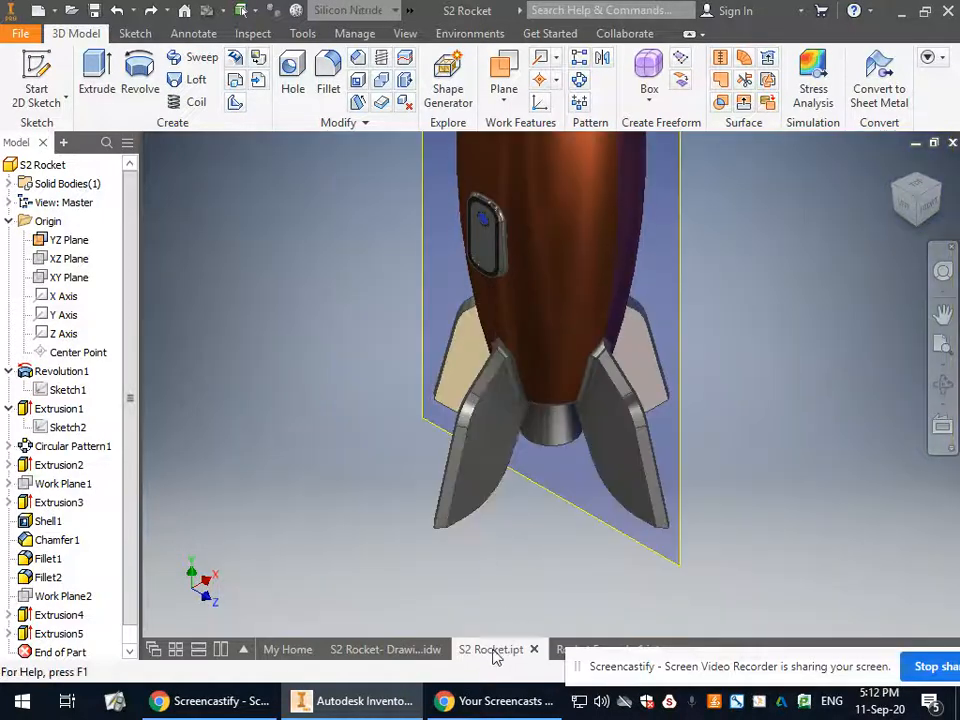
left_click(575, 649)
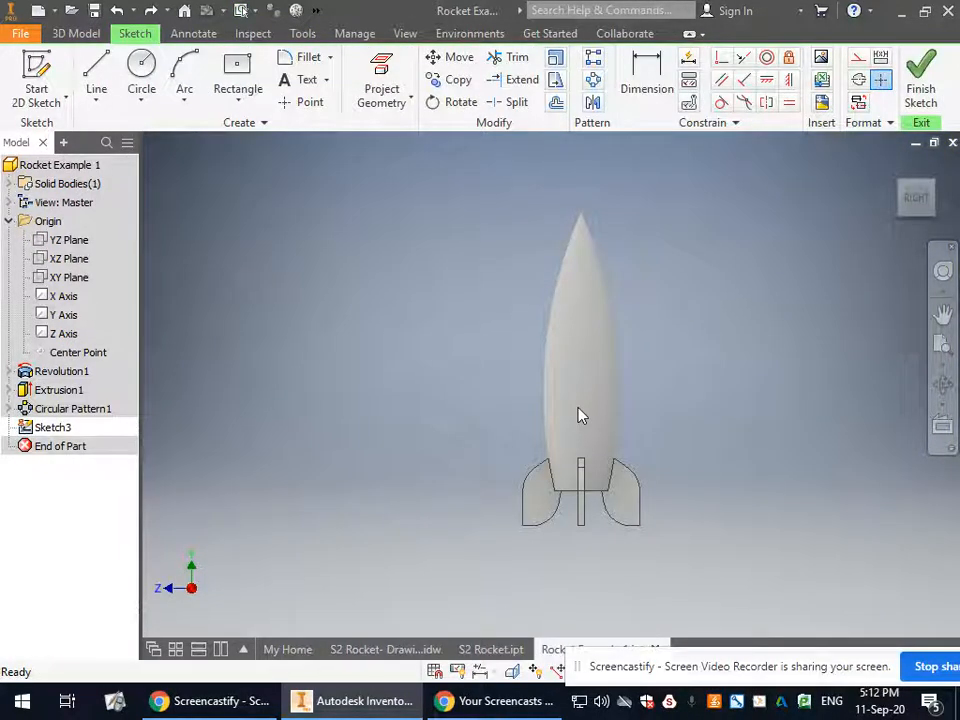
Step: Undo the empty side-view sketch and start a new 2D sketch on the flat bottom face of the rocket body
left_click_drag(928, 210, 573, 393)
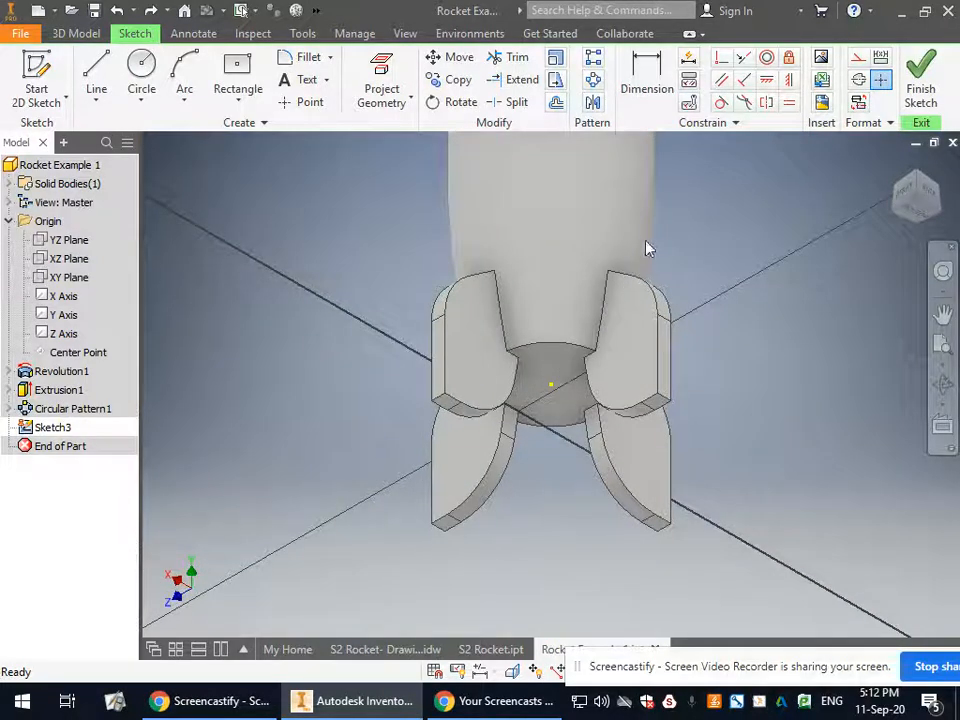
key("ctrl+z")
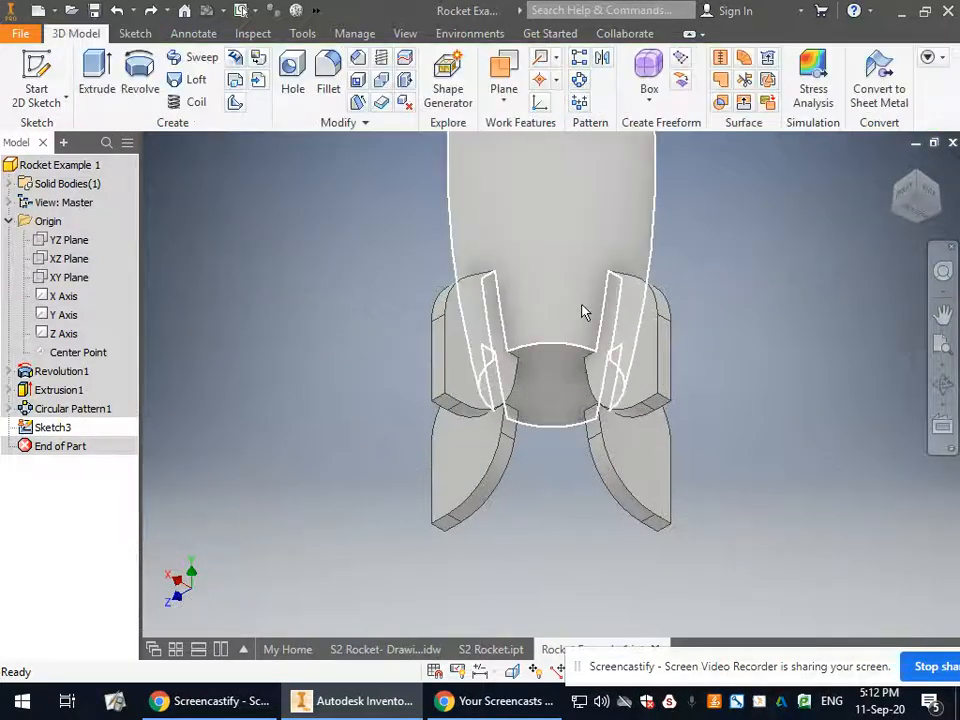
left_click(36, 80)
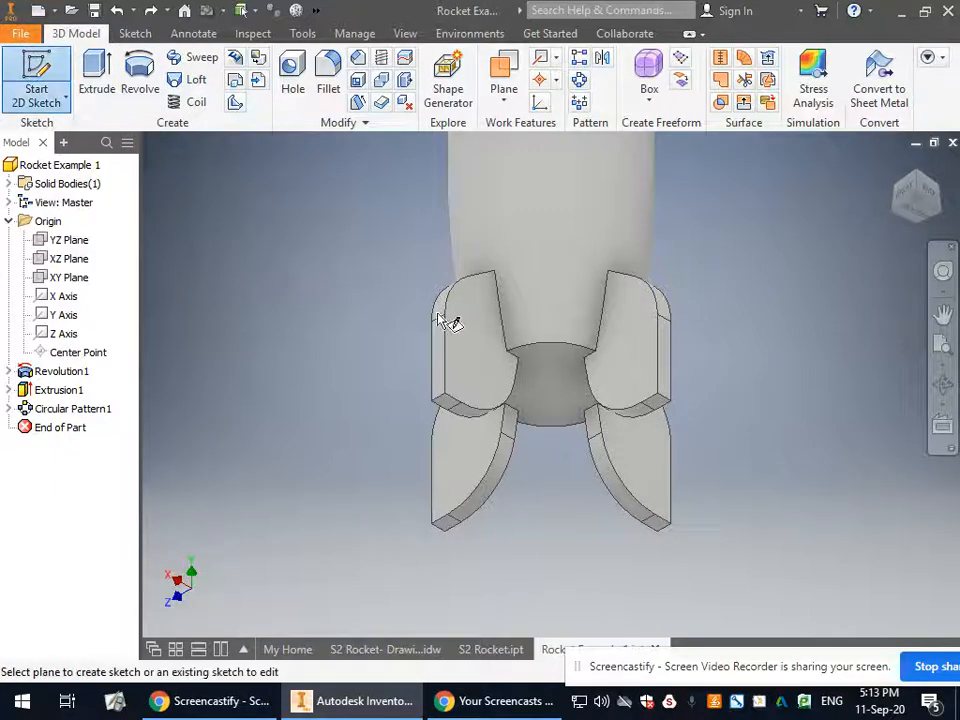
left_click(558, 405)
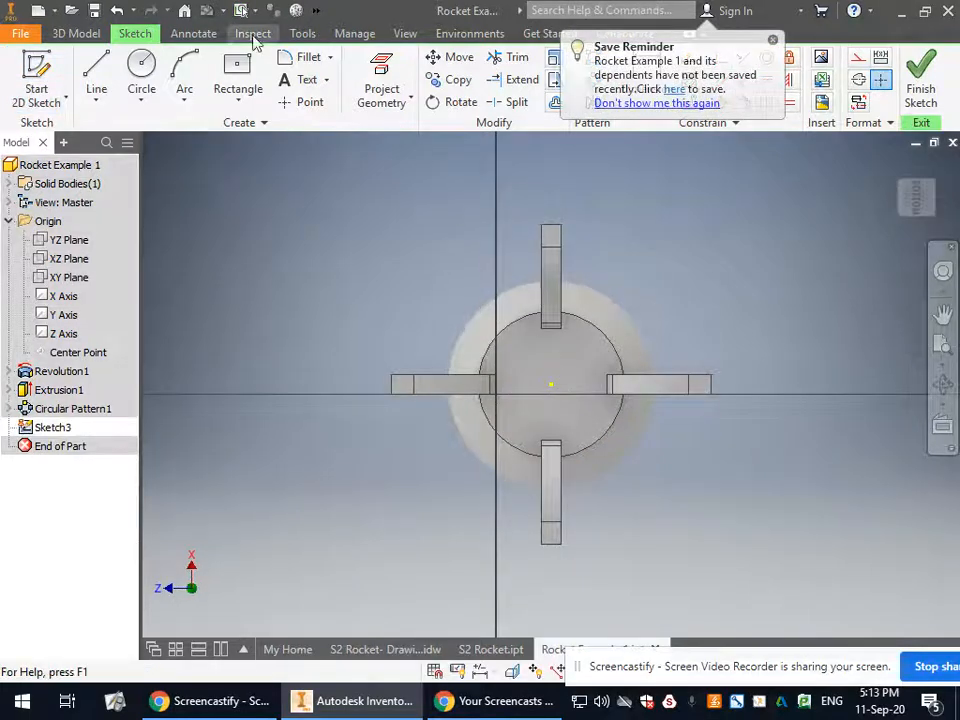
Step: Draw a 12 mm diameter circle at the centre of the rocket's bottom face and finish the sketch
left_click(141, 68)
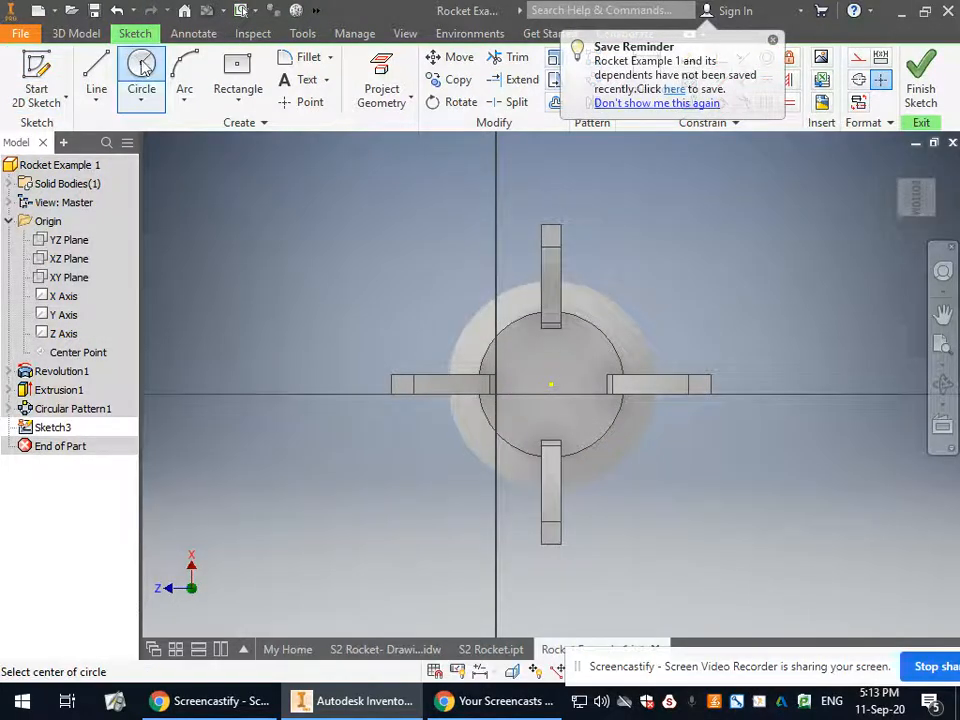
left_click(551, 386)
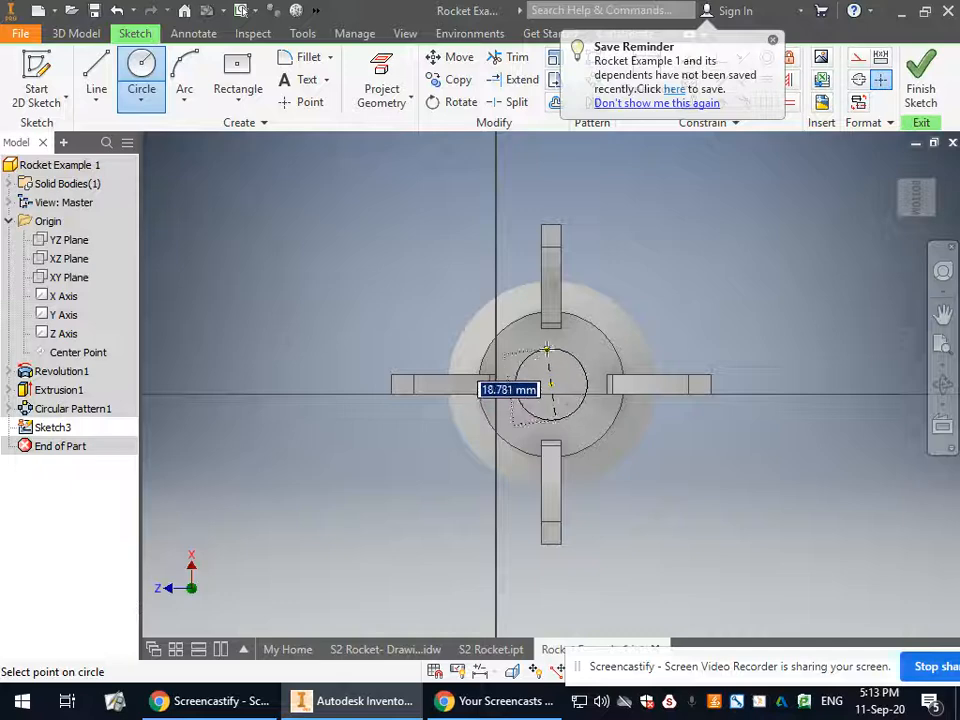
type("12")
key("Return")
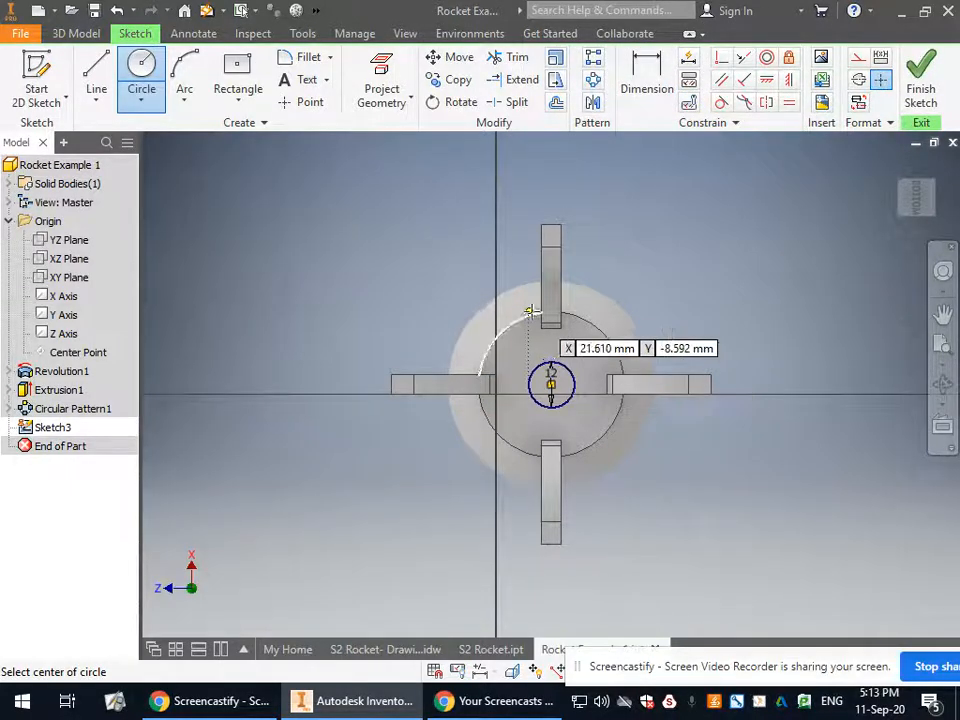
left_click(926, 88)
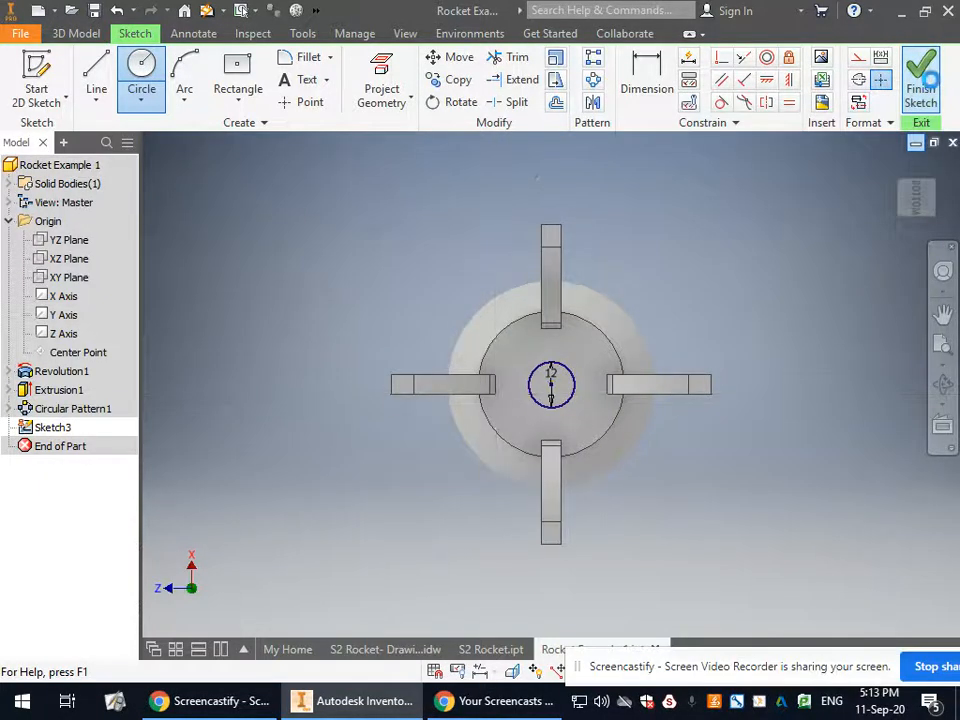
Step: Try extruding the 12 mm circle 12.75 mm outward from the rocket's bottom face with a 15-degree taper
left_click(96, 84)
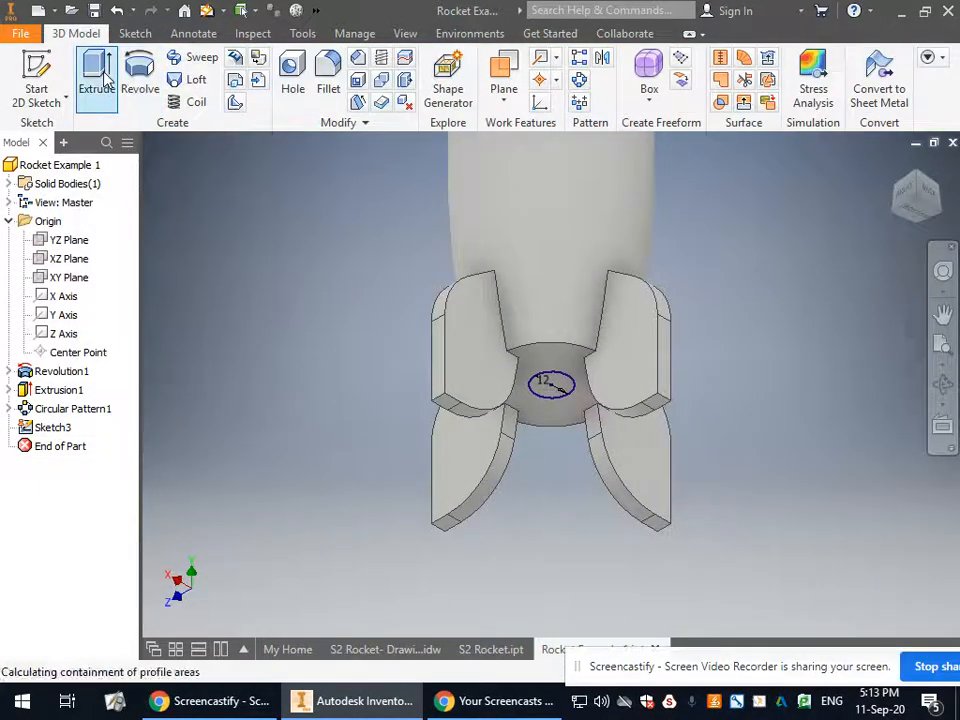
mouse_move(549, 475)
left_mouse_down()
mouse_move(553, 484)
mouse_move(551, 475)
left_mouse_up()
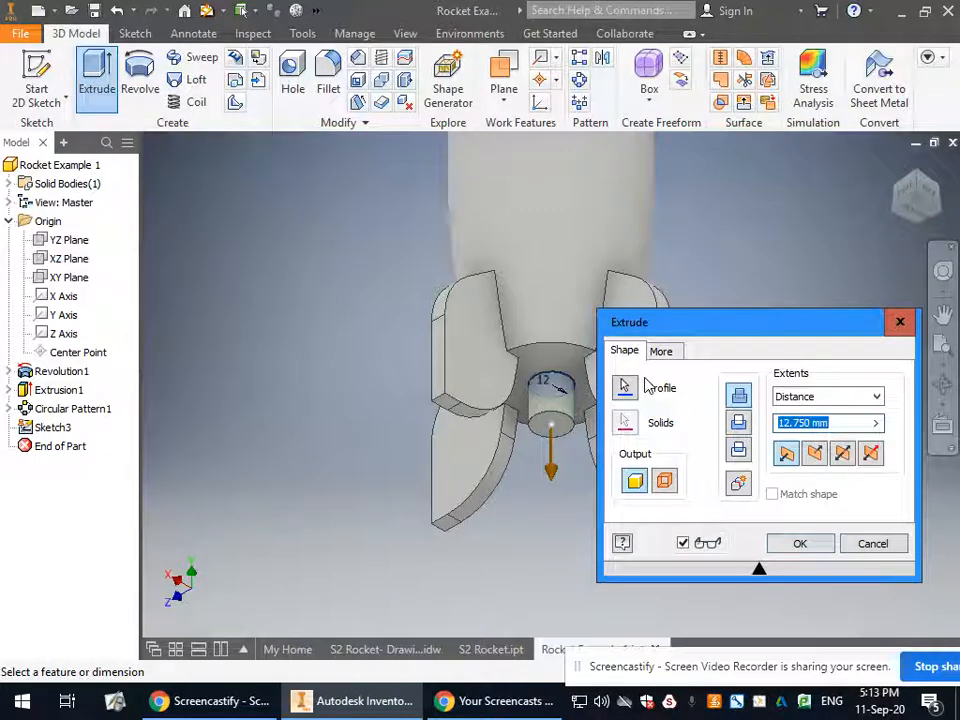
left_click(665, 358)
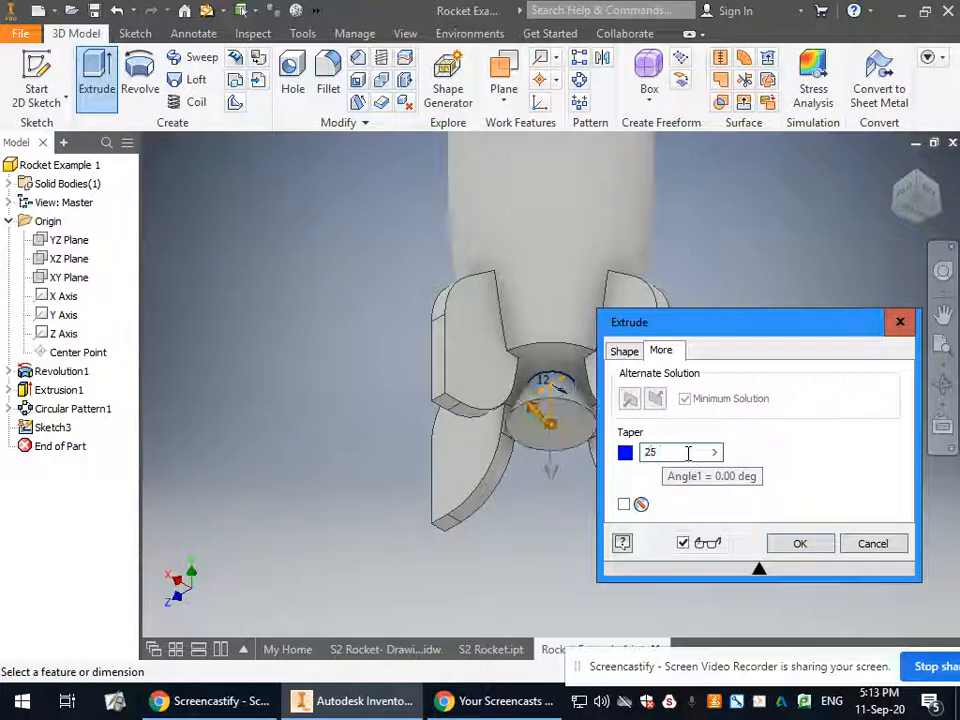
mouse_move(537, 413)
left_mouse_down()
mouse_move(560, 420)
mouse_move(543, 415)
mouse_move(551, 420)
mouse_move(540, 424)
left_mouse_up()
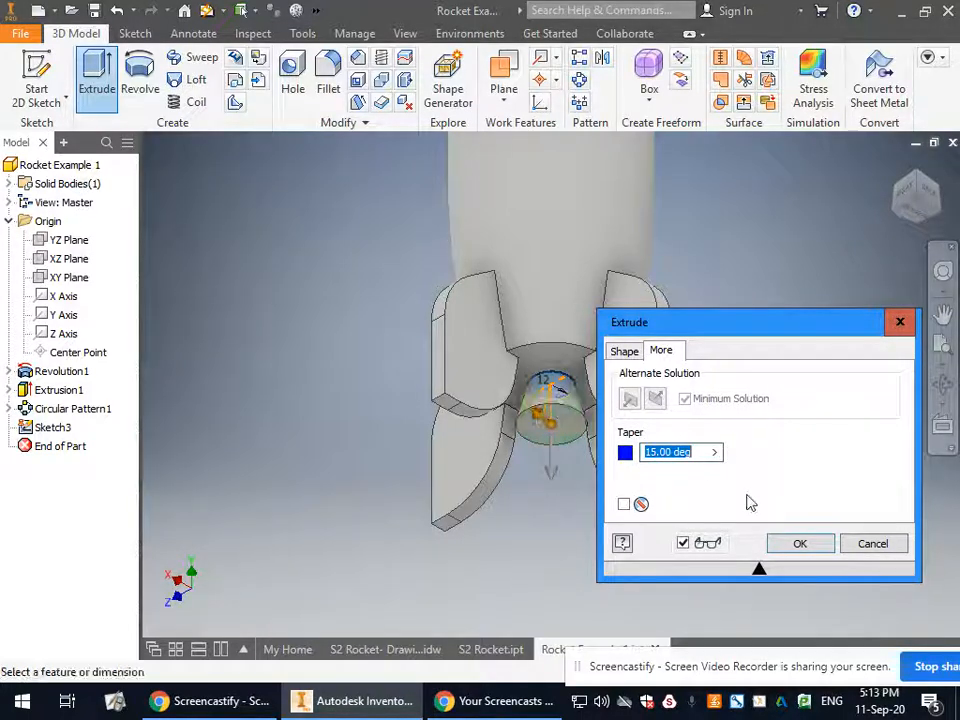
left_click(800, 543)
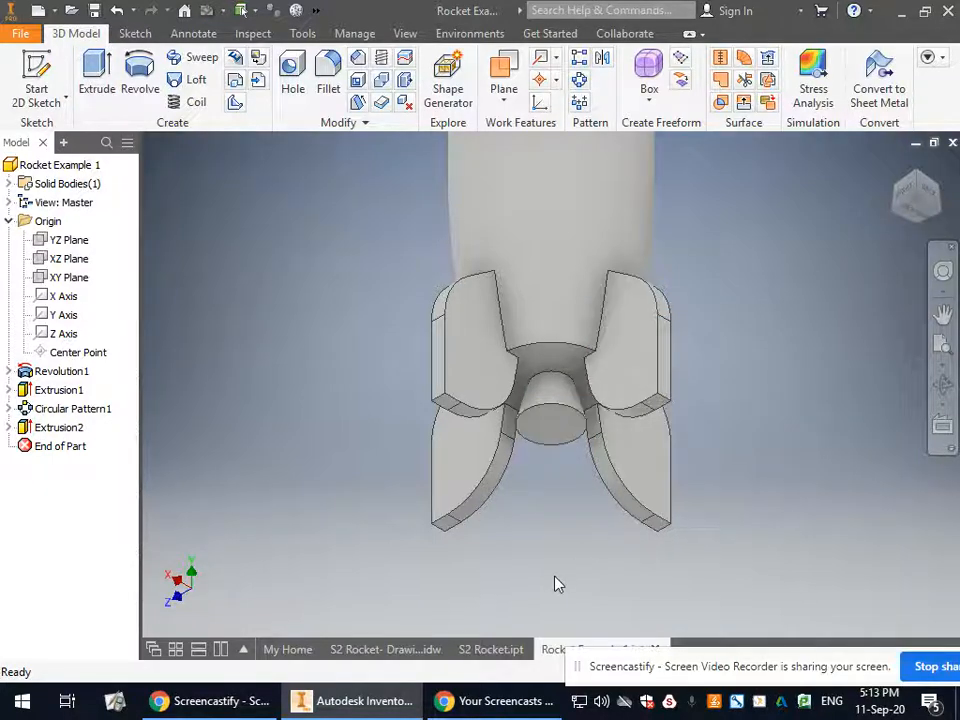
key("ctrl+z")
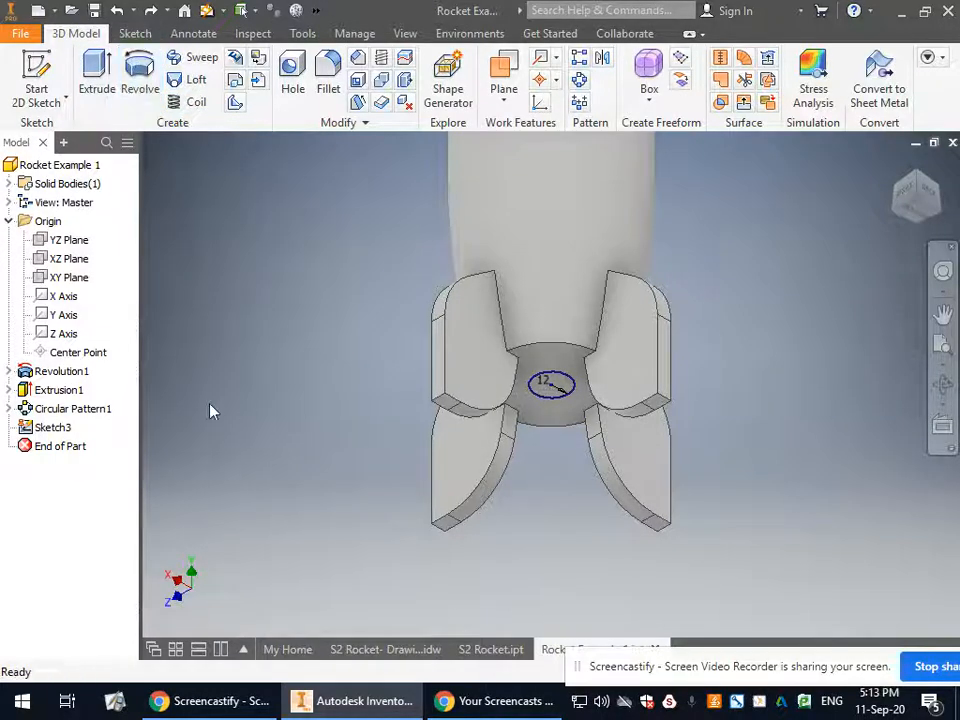
Step: Edit the 12 mm circle's sketch to add a slightly smaller concentric circle inside it, and finish the sketch
double_click(52, 427)
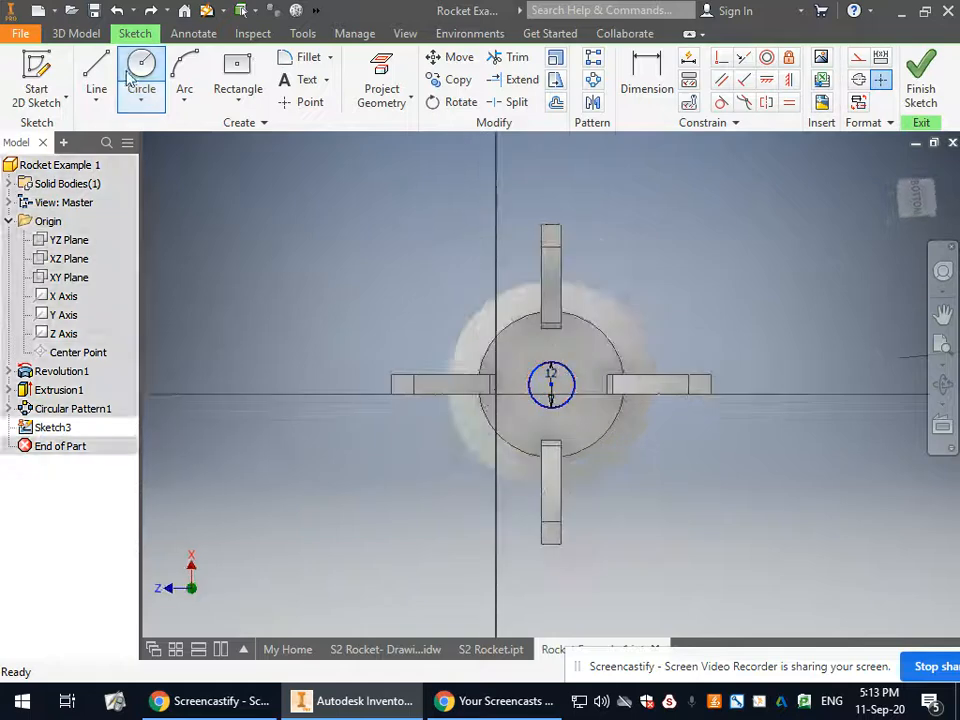
left_click(141, 78)
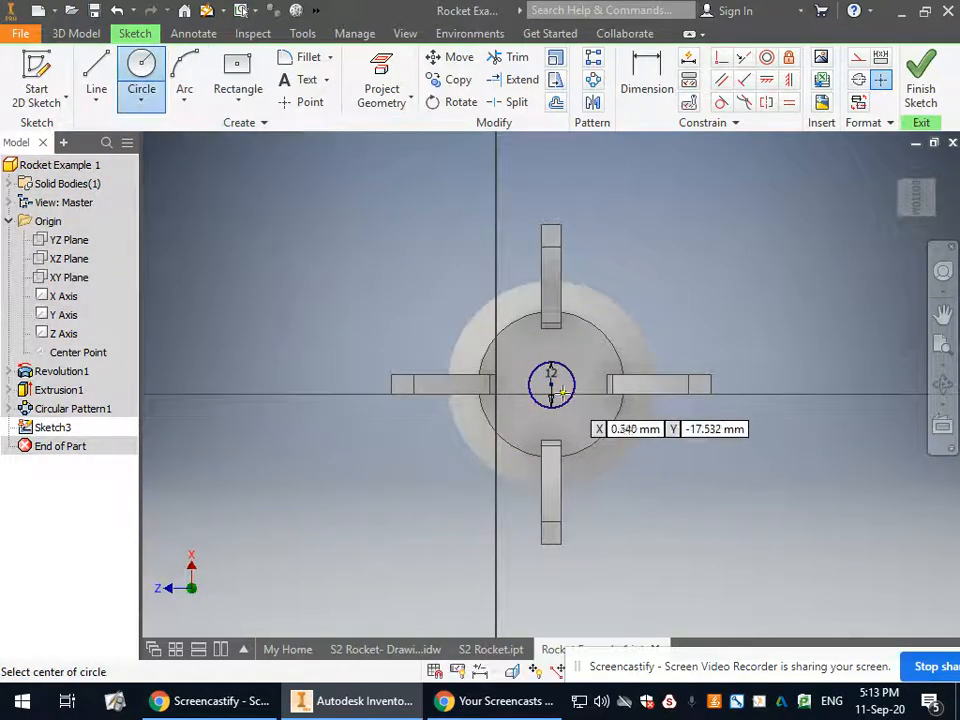
left_click(552, 385)
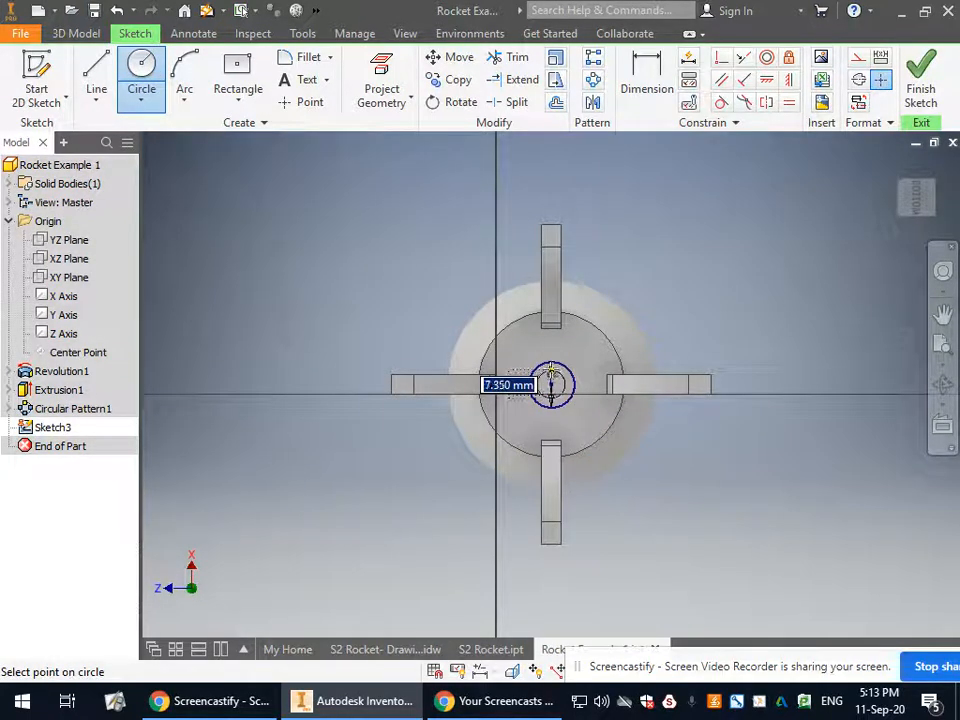
left_click(551, 369)
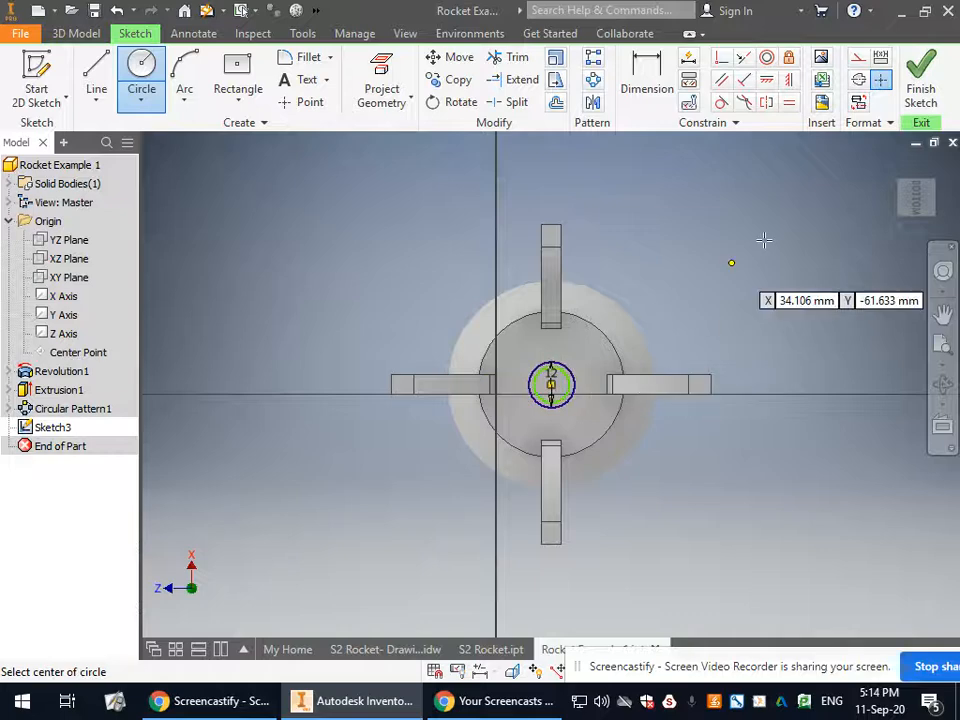
left_click(921, 82)
Step: Extrude the ring between the two circles 12.75 mm outward with a 10-degree taper to form the nozzle
key("e")
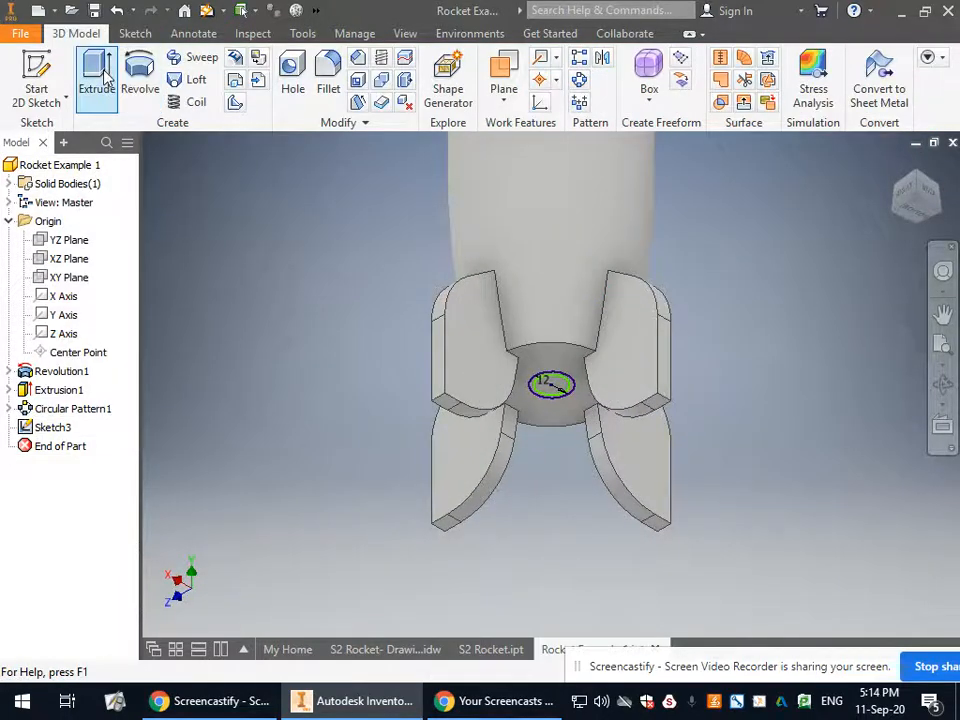
scroll(555, 400, "up", 5)
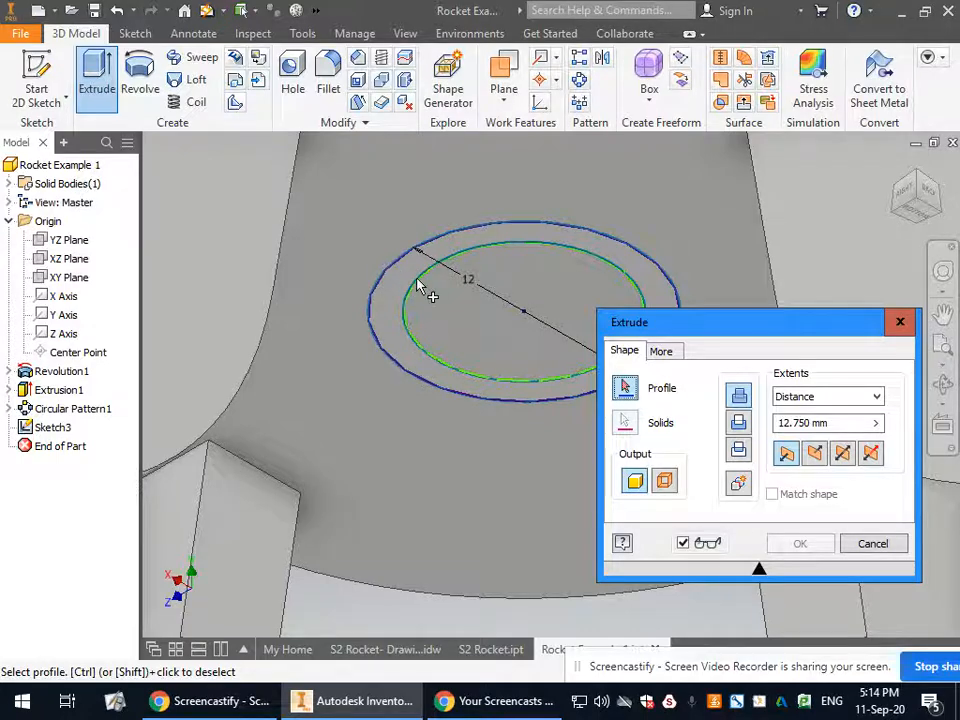
left_click(405, 269)
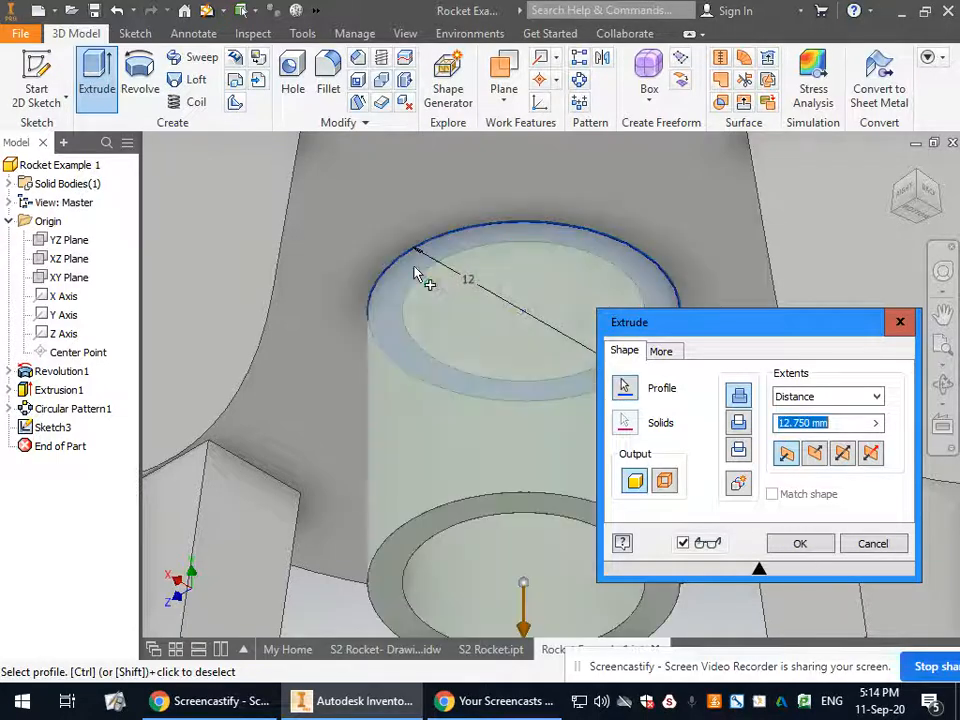
left_click(662, 351)
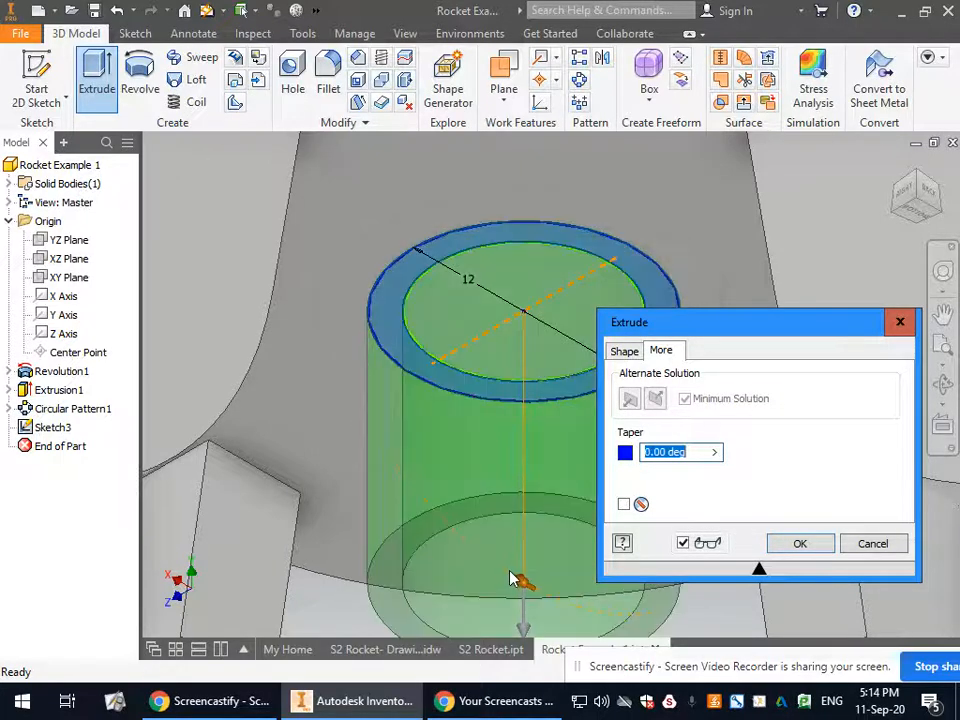
left_click_drag(501, 570, 538, 595)
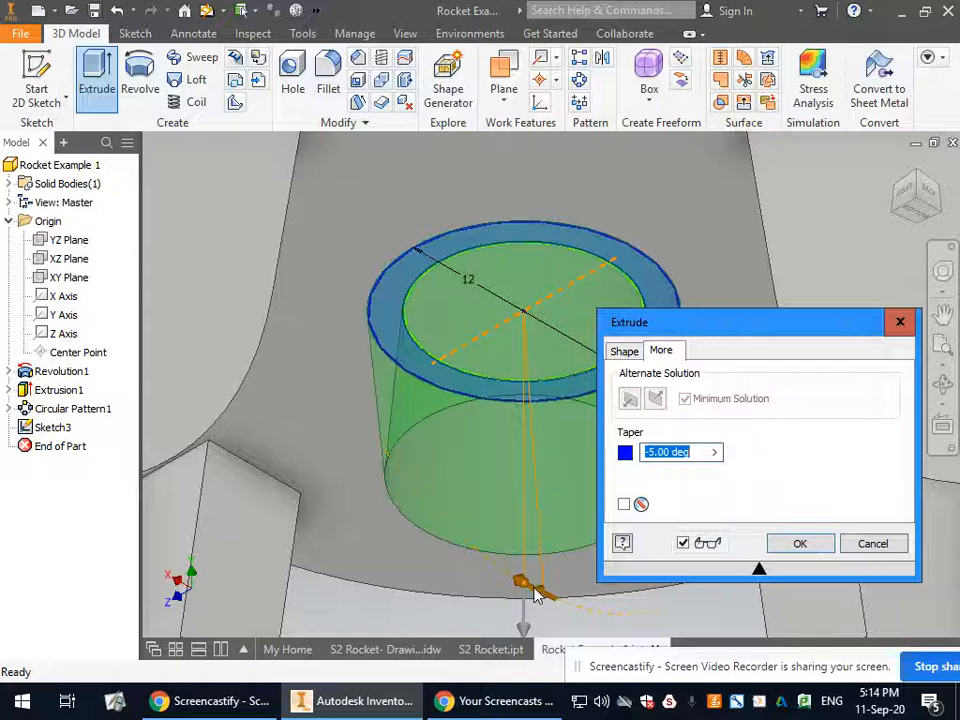
left_click_drag(535, 594, 533, 594)
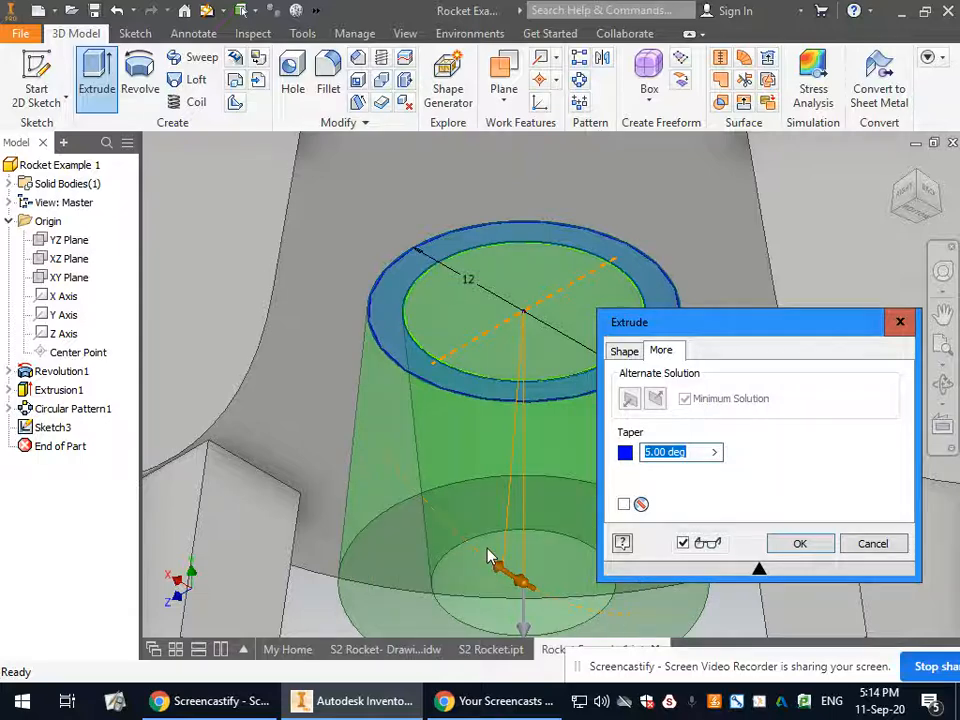
left_click_drag(481, 544, 476, 543)
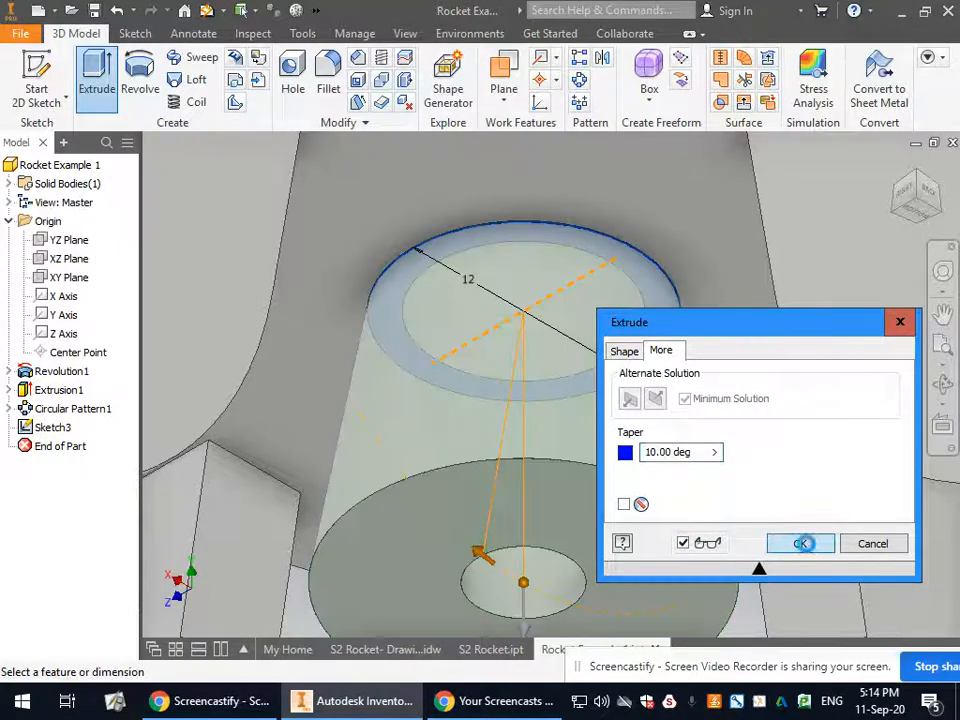
left_click(800, 543)
Step: Sketch a small circle on the rocket's bottom face, off-centre beside the nozzle and between two fins, and finish the sketch
scroll(557, 467, "down", 6)
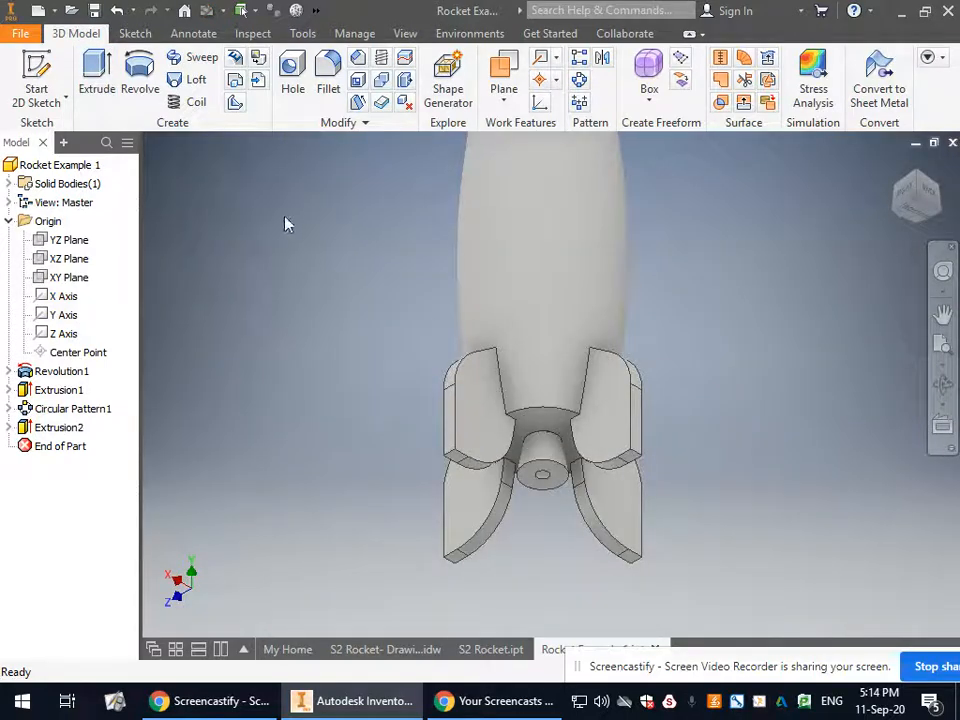
left_click(40, 75)
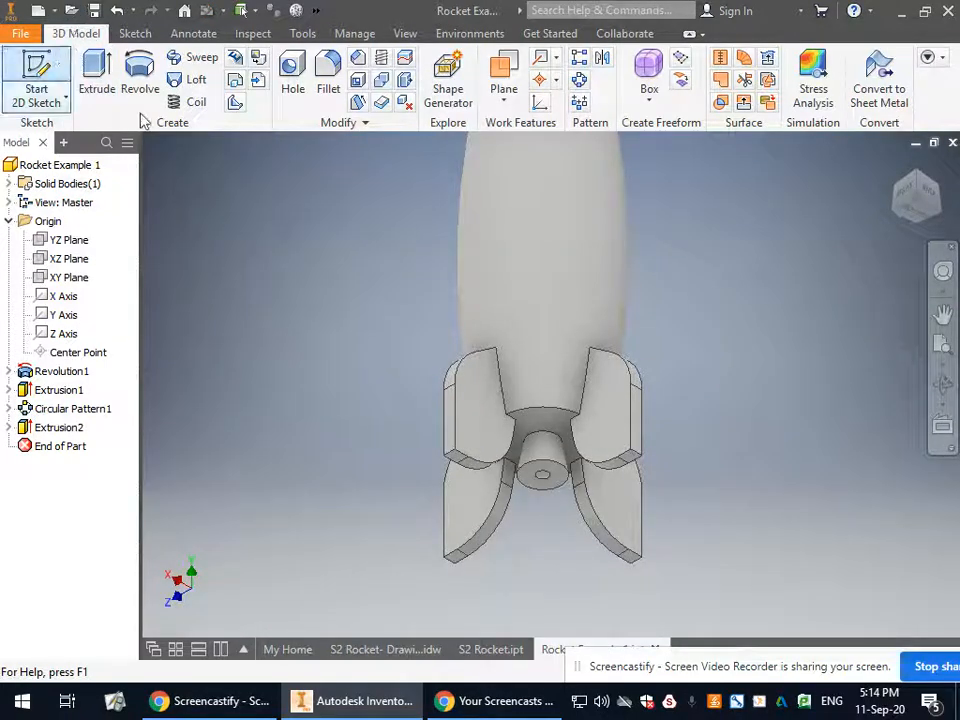
left_click(551, 392)
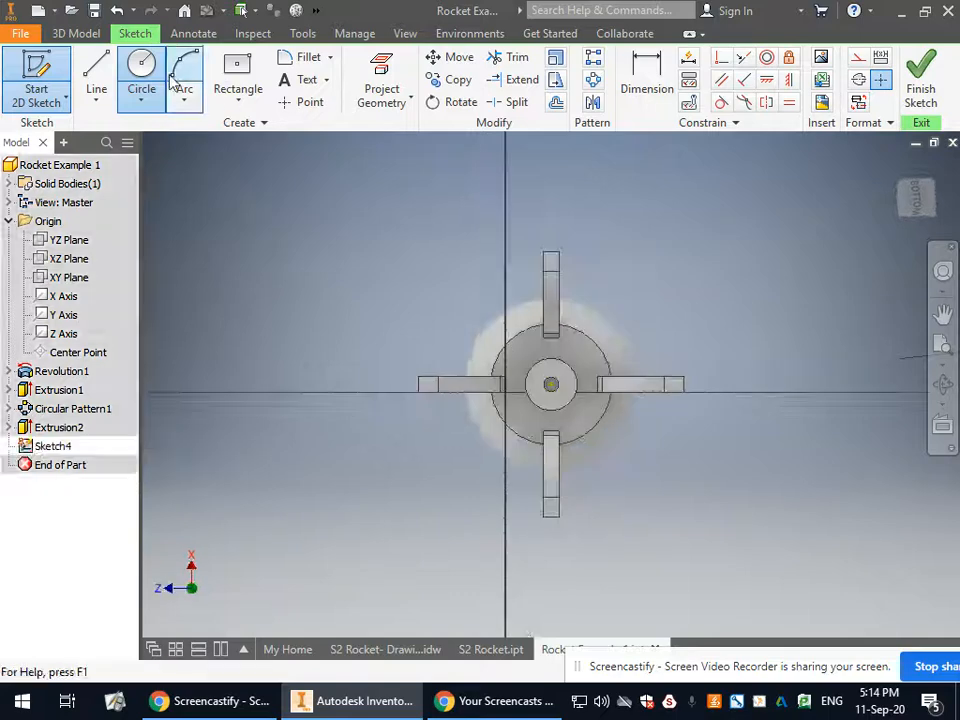
left_click(139, 68)
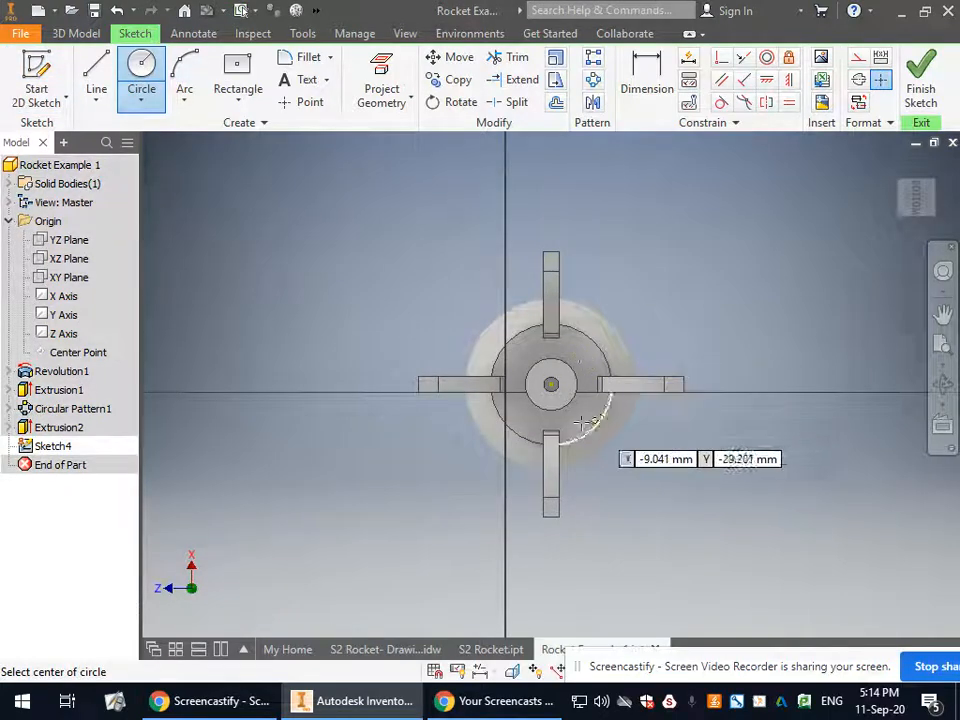
scroll(582, 358, "up", 3)
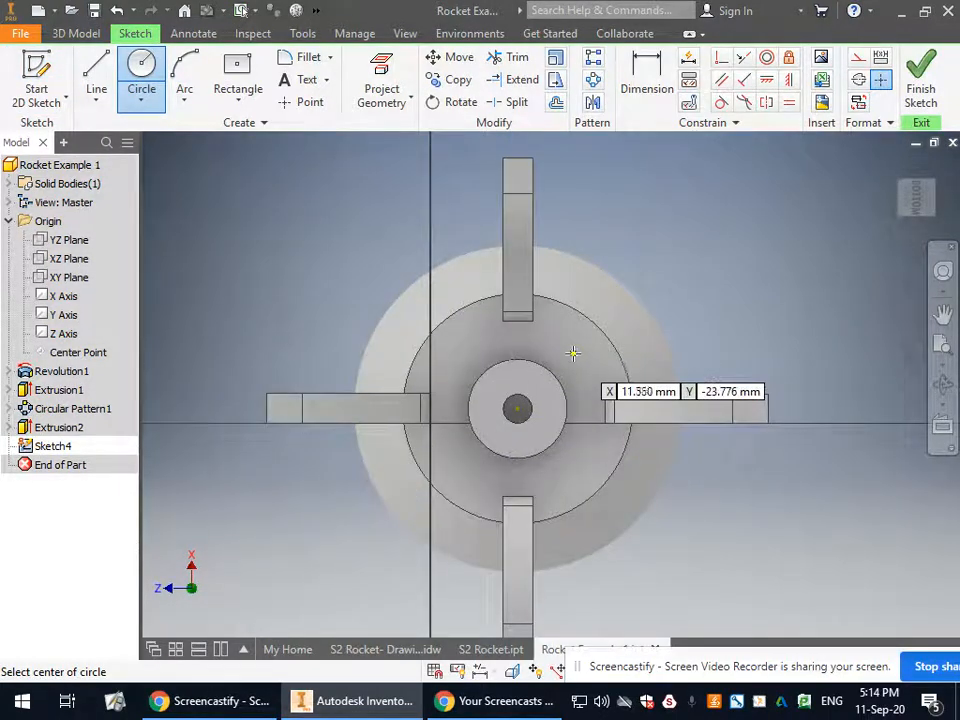
left_click(575, 351)
left_click(566, 338)
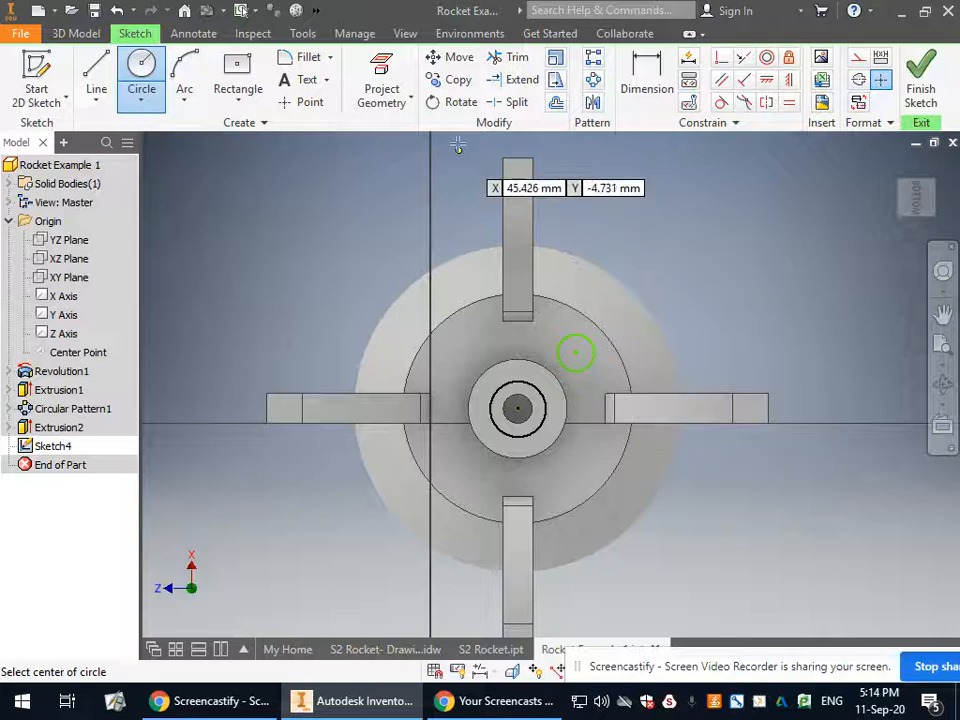
left_click(921, 85)
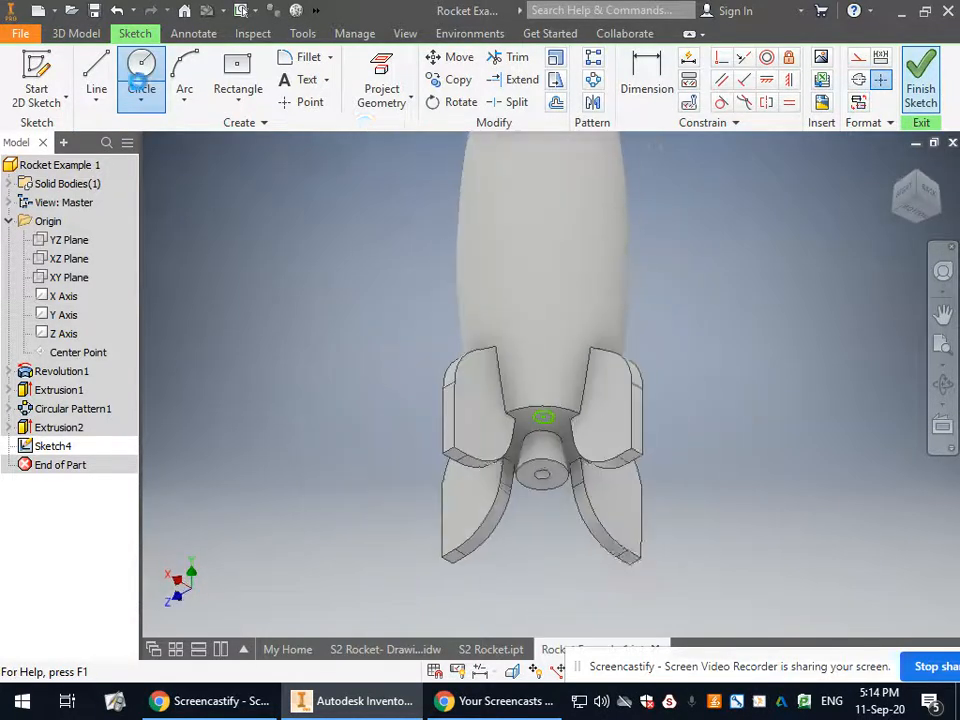
Step: Extrude the small circle 6.75 mm outward from the bottom face with a 15-degree taper to form a small side thruster
left_click(97, 89)
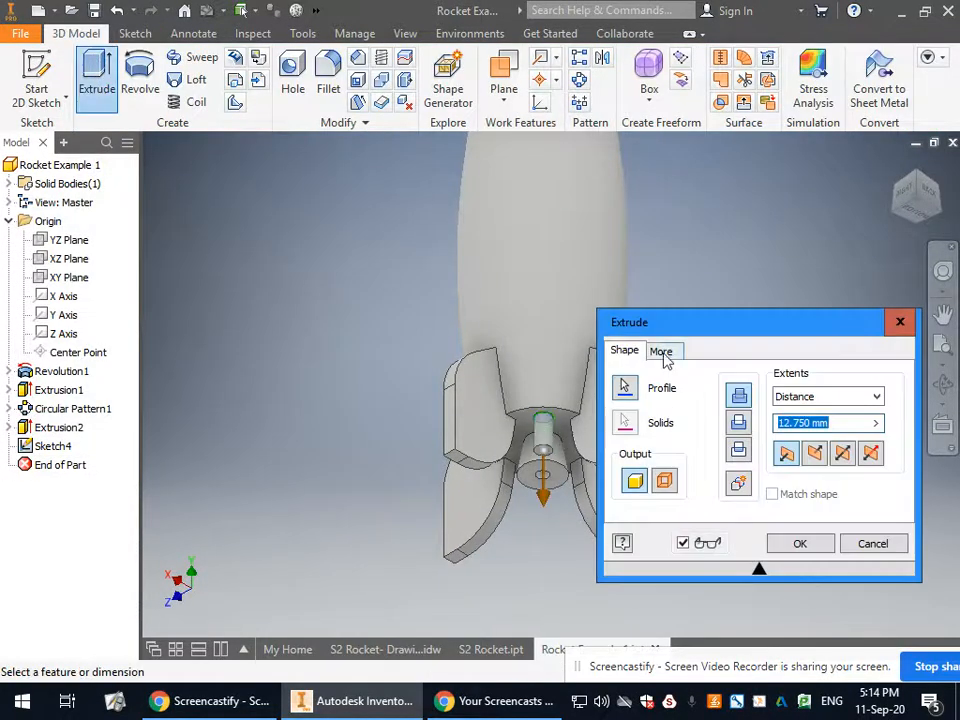
left_click(661, 351)
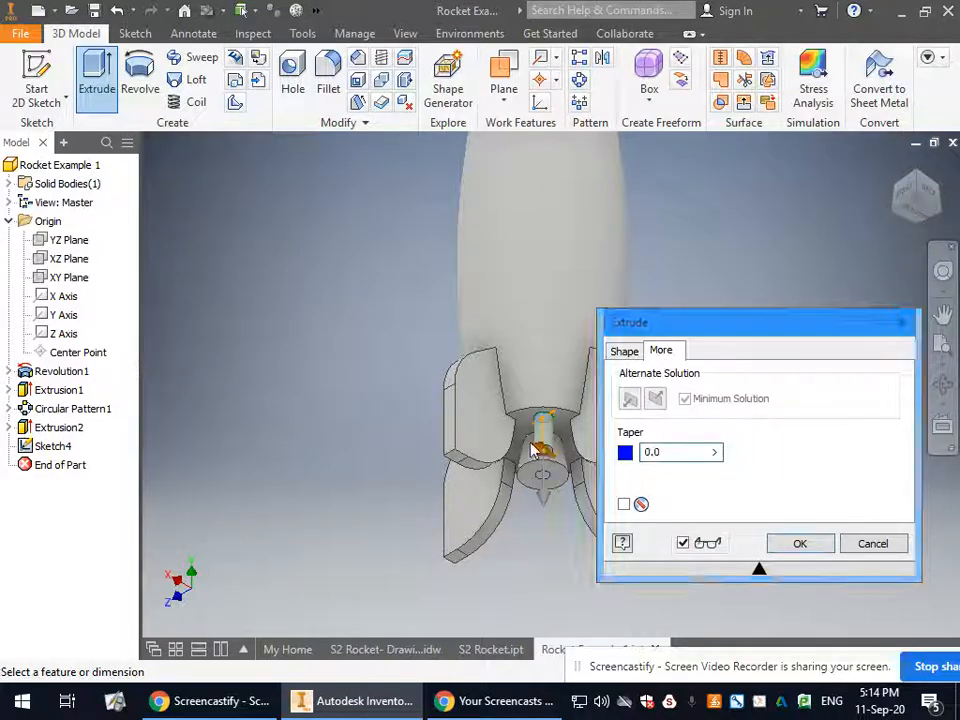
type("15")
left_click(640, 353)
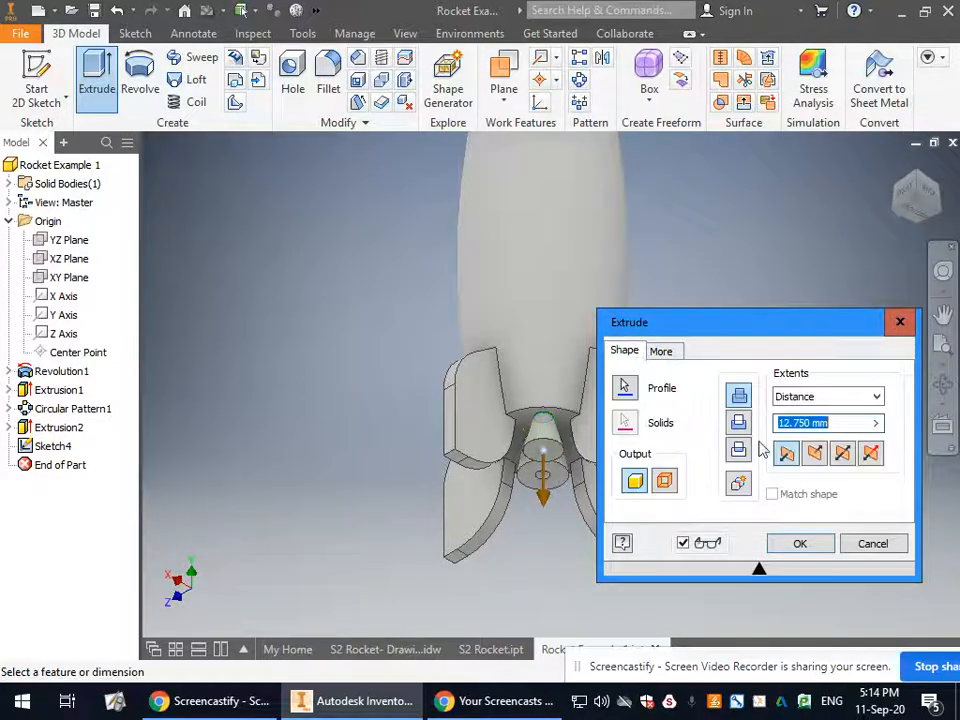
left_click_drag(545, 505, 545, 490)
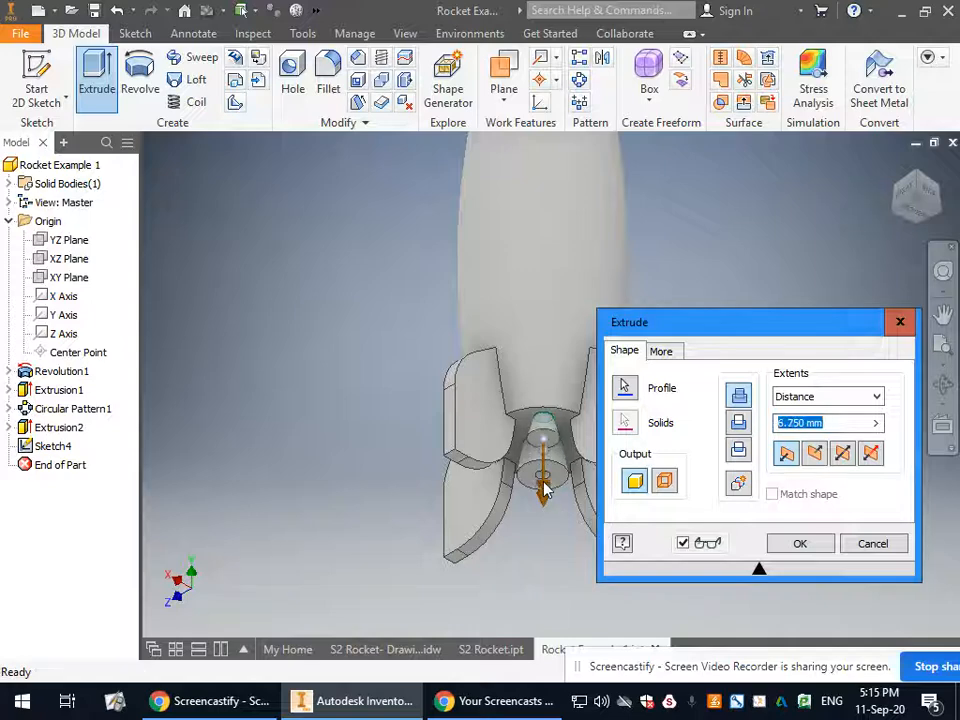
left_click(800, 543)
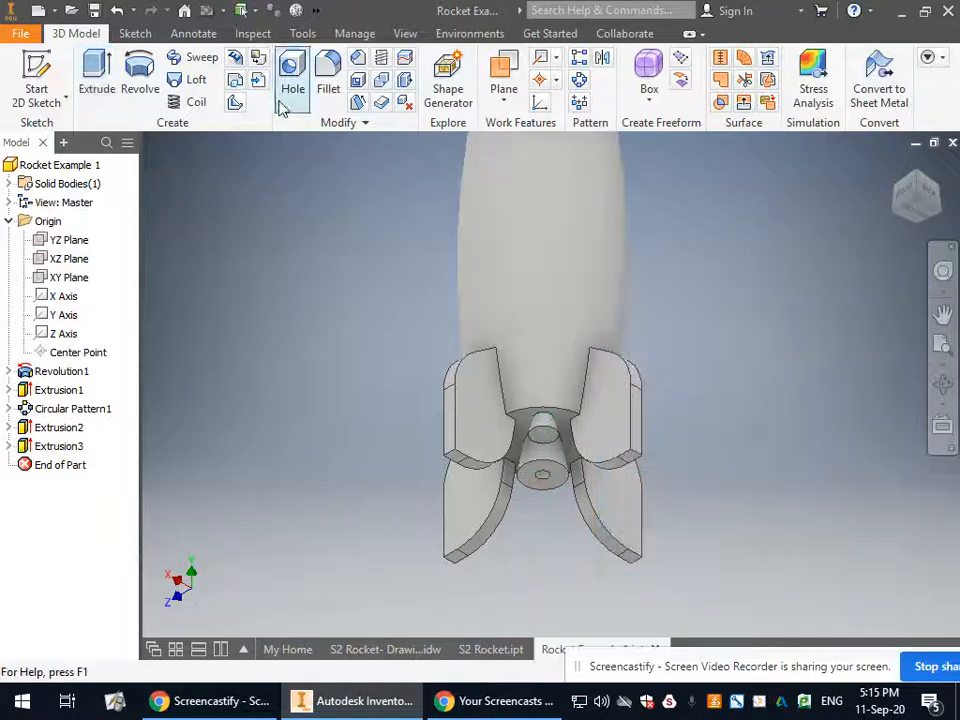
Step: Create a circular pattern of the small tapered thruster around the rocket's central axis with 4 occurrences over 360 degrees
left_click(581, 82)
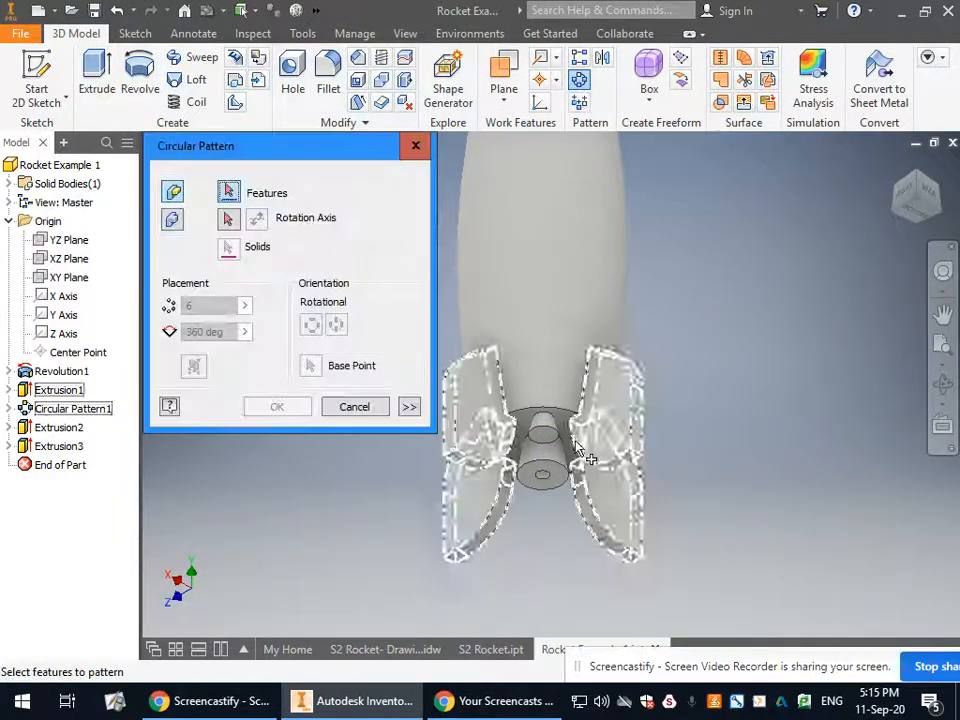
left_click(556, 440)
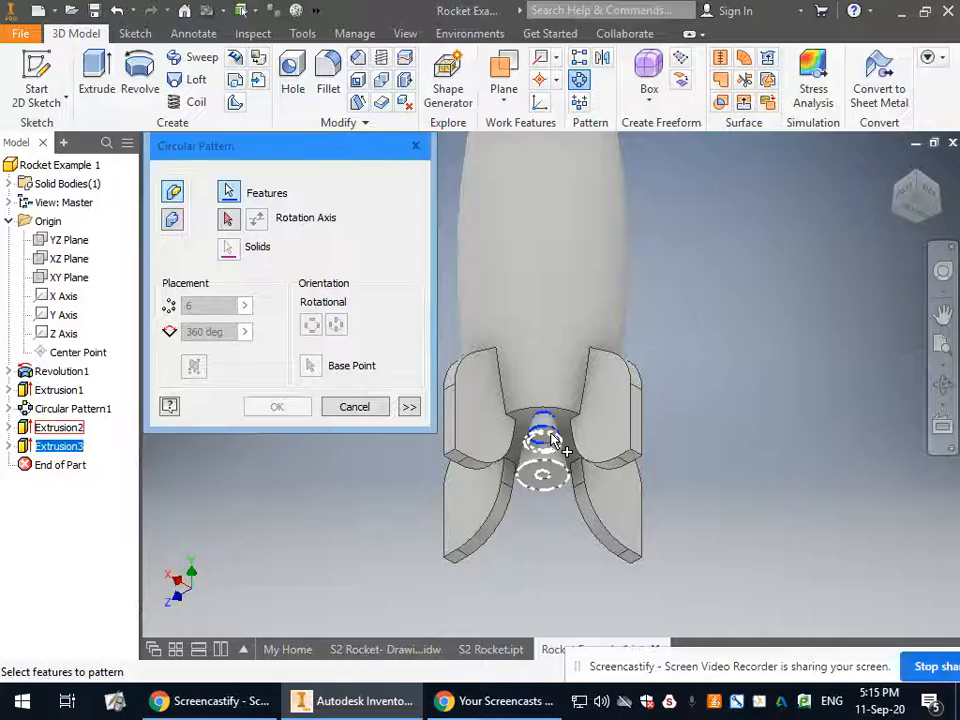
left_click(228, 219)
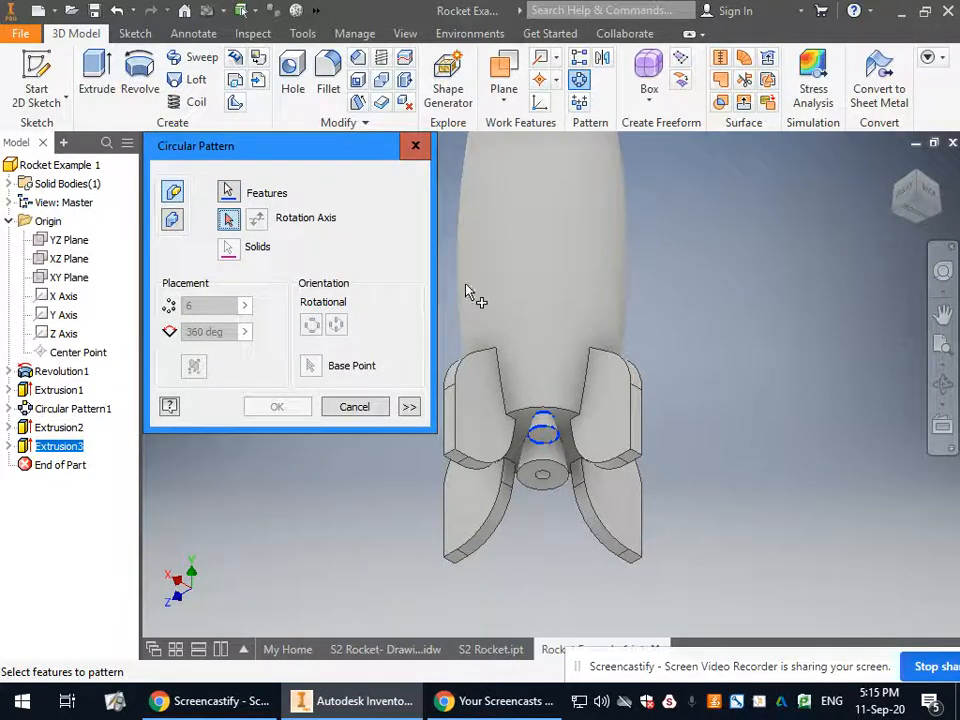
left_click(555, 321)
type("4")
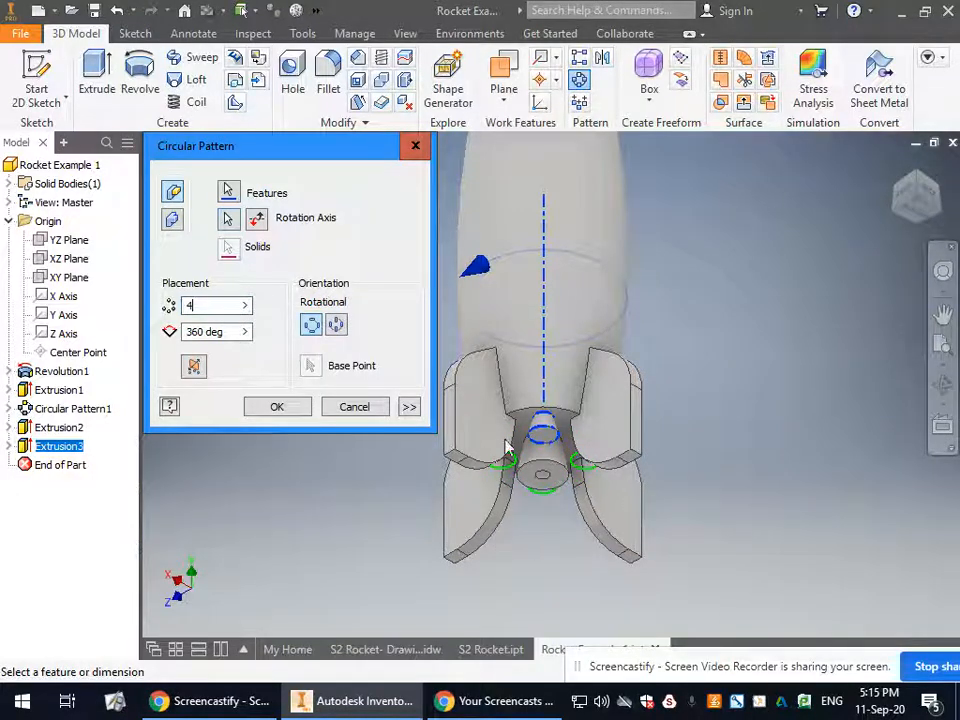
left_click(293, 410)
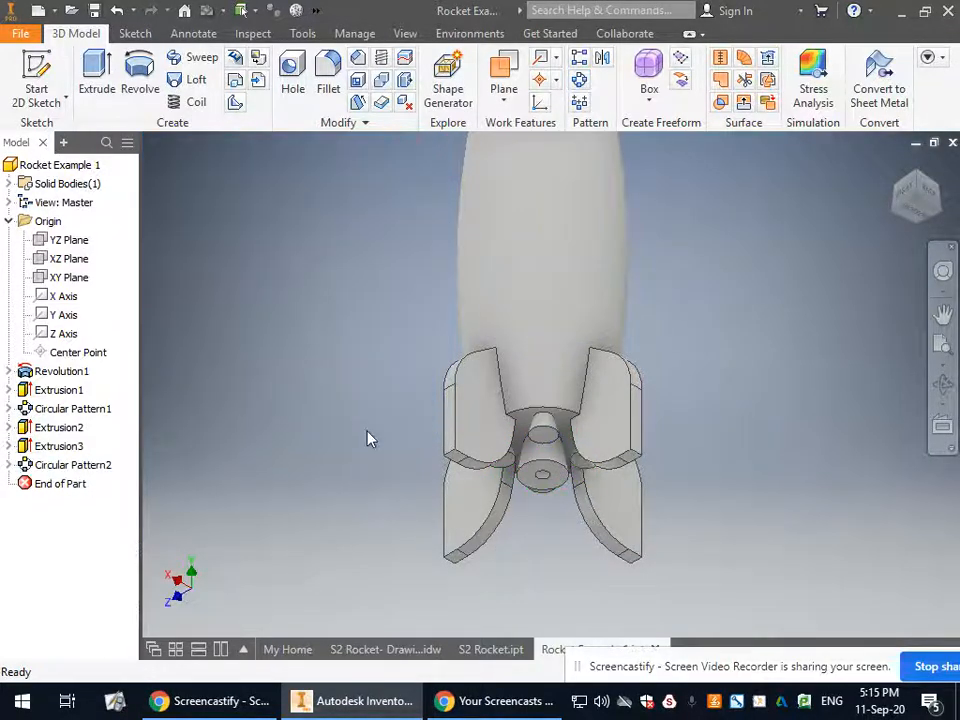
Step: Inspect the thrusters from the side and compare the part with the finished S2 Rocket model and its drawing
left_click(952, 382)
left_click_drag(557, 497, 541, 471)
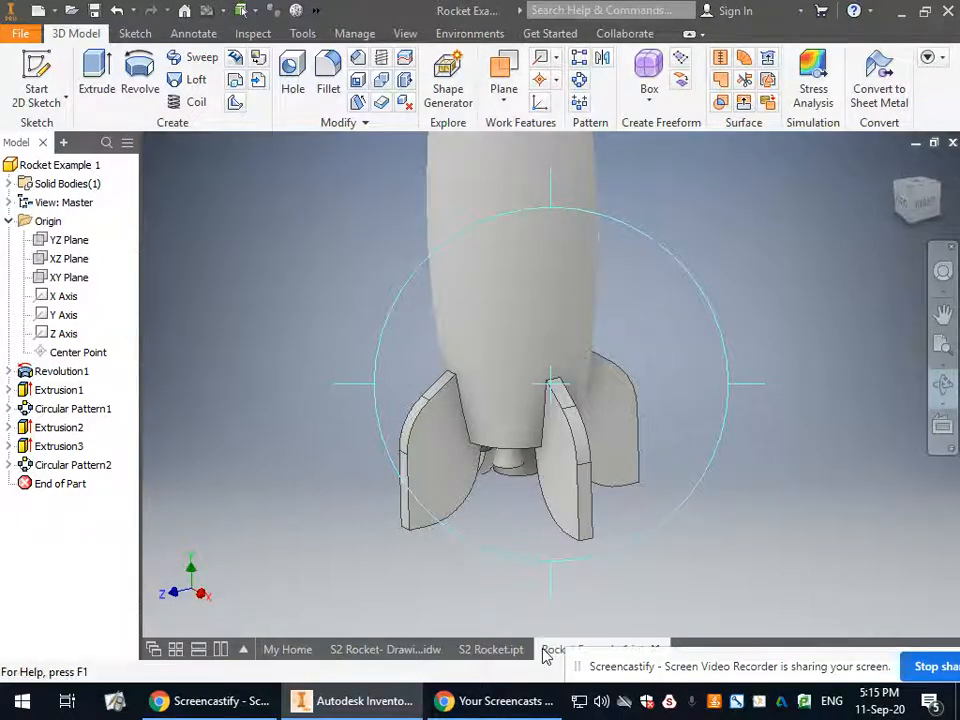
mouse_move(546, 652)
left_click(510, 650)
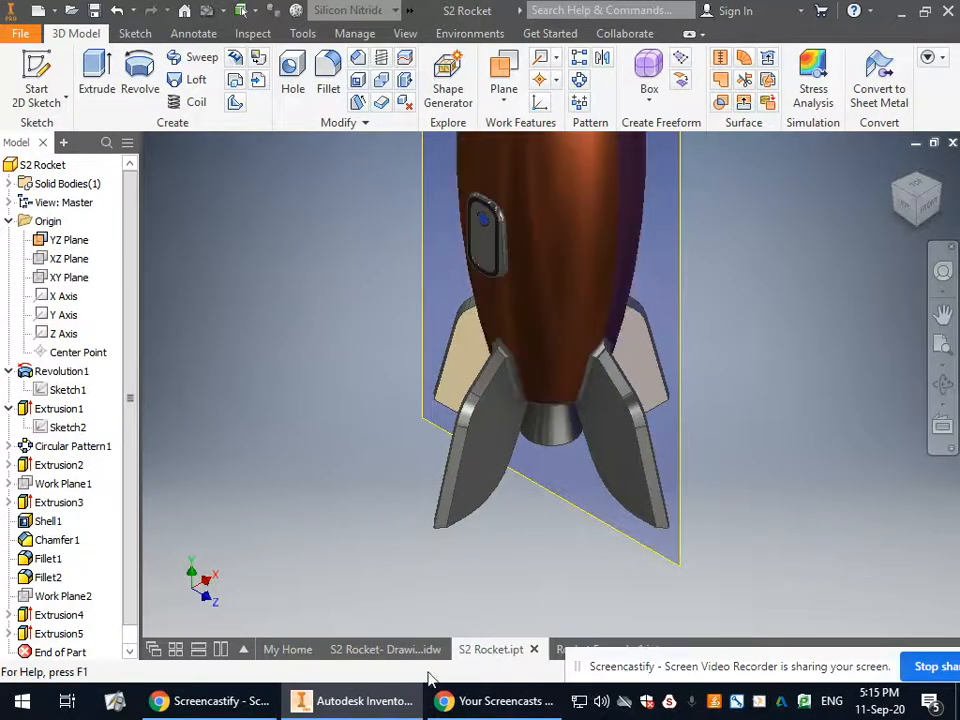
left_click(418, 651)
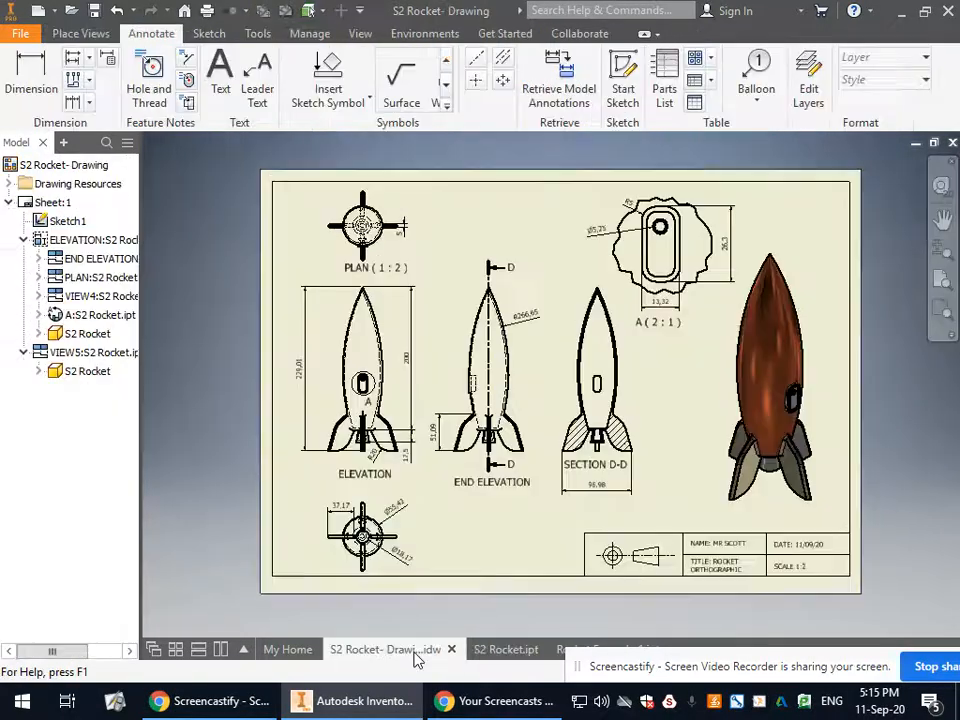
left_click(575, 650)
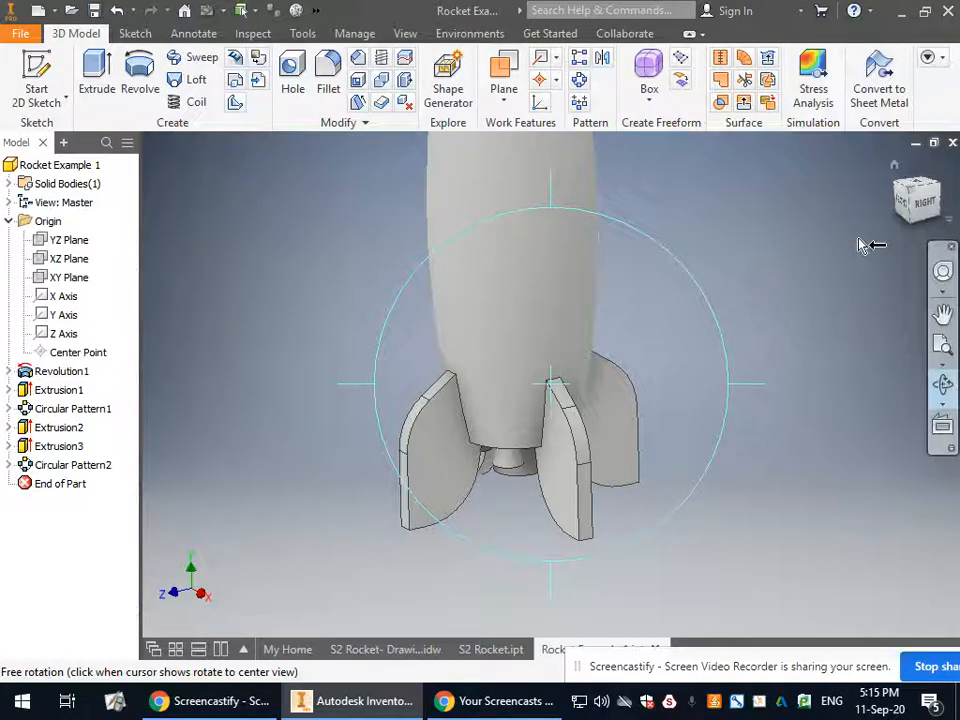
left_click(36, 80)
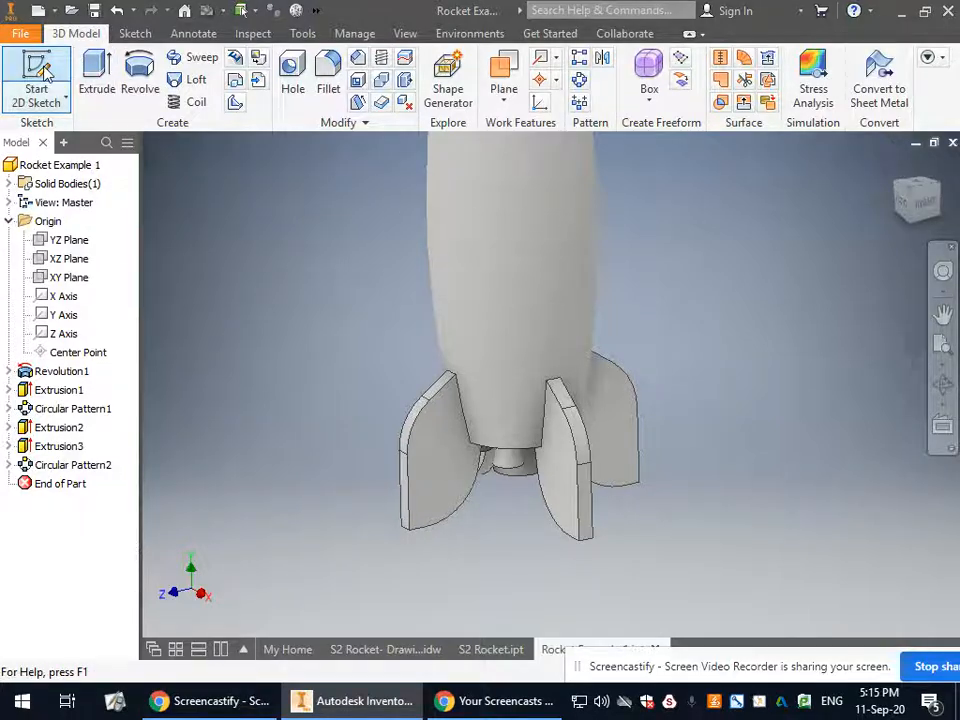
key("Escape")
left_click(32, 94)
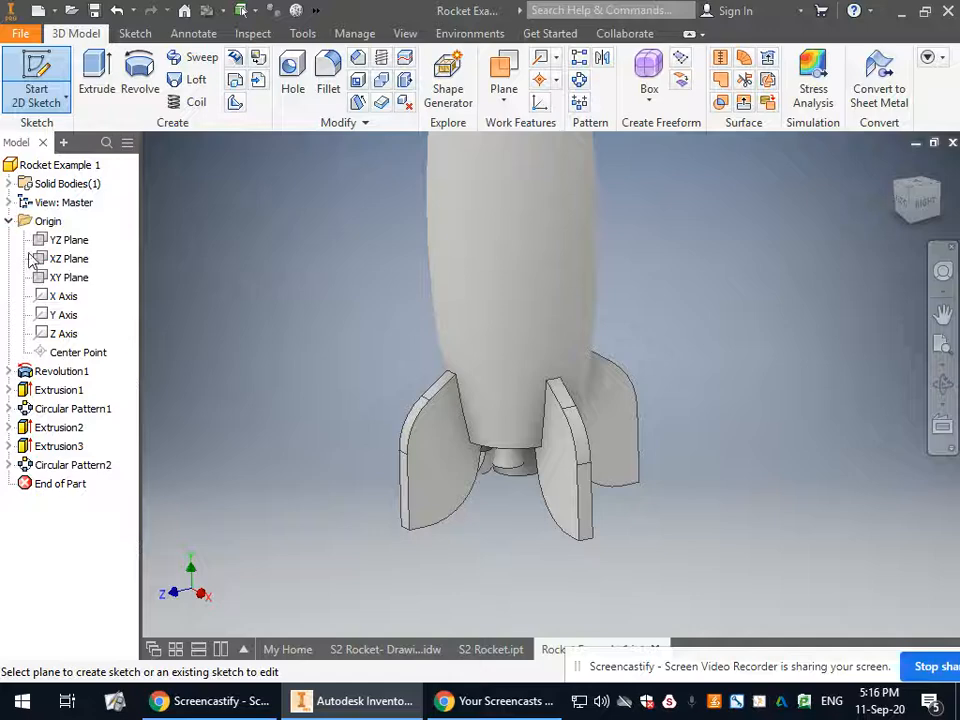
scroll(770, 400, "down", 5)
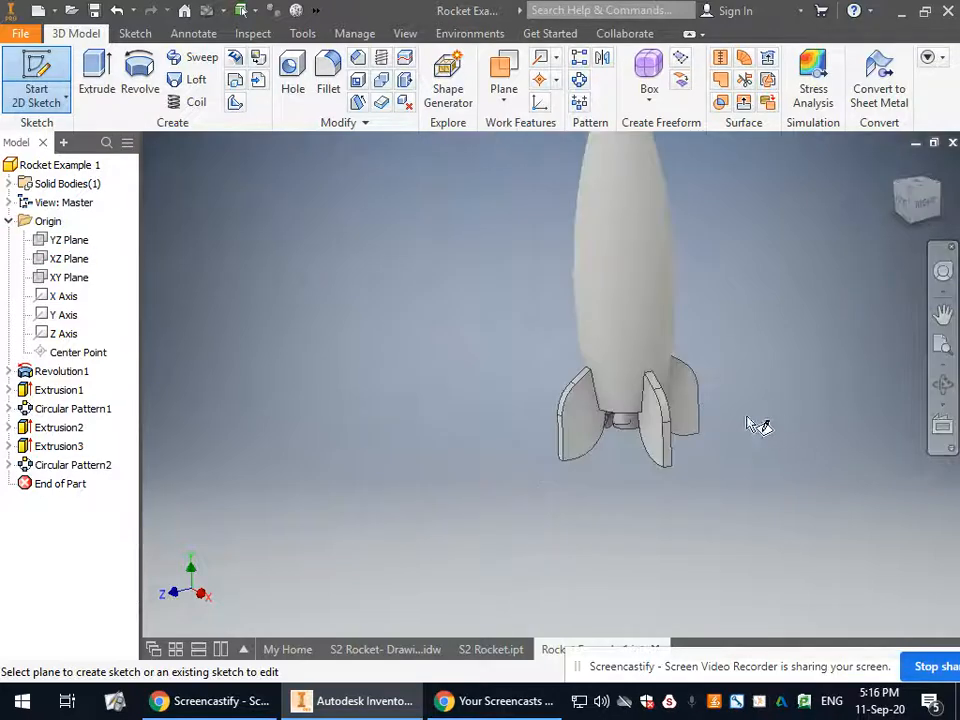
scroll(738, 295, "up", 3)
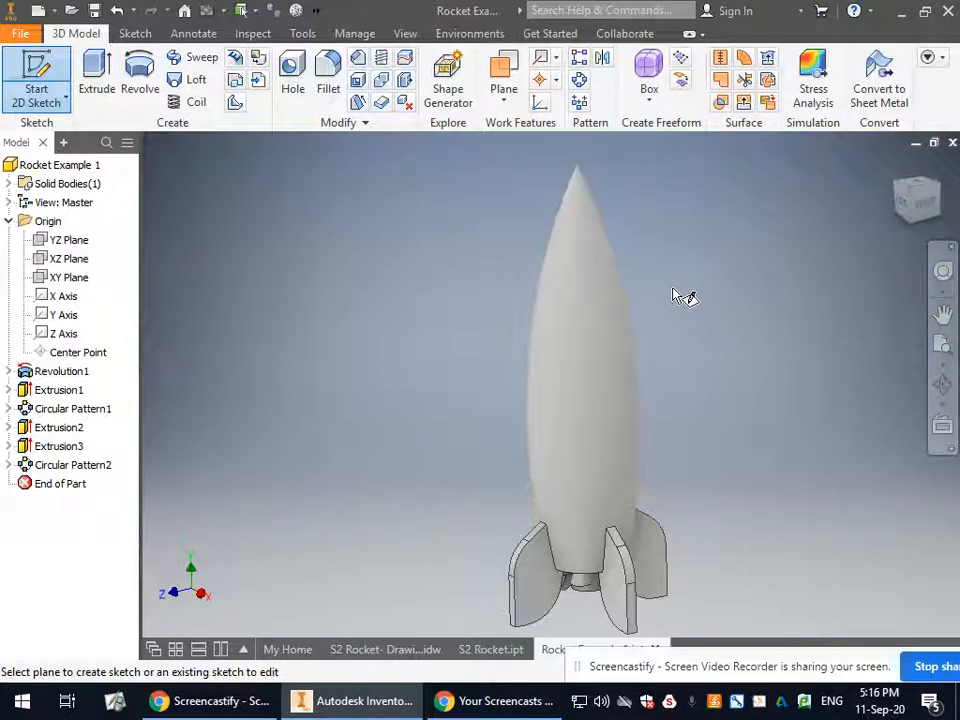
left_click(9, 221)
key("Escape")
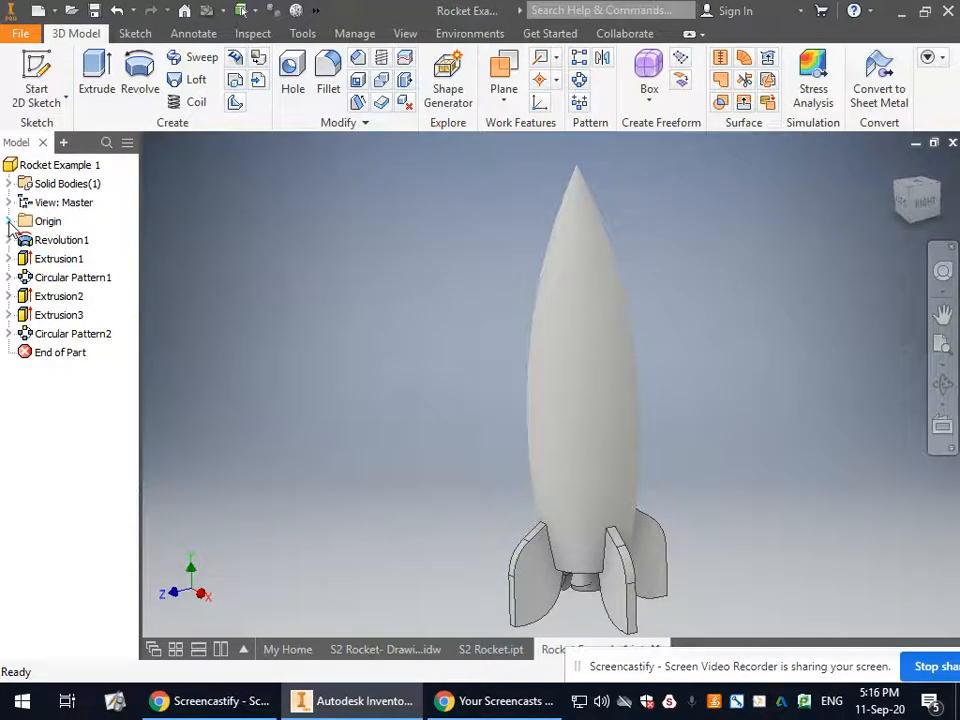
Step: Make the YZ origin plane visible in the rocket part
left_click(9, 221)
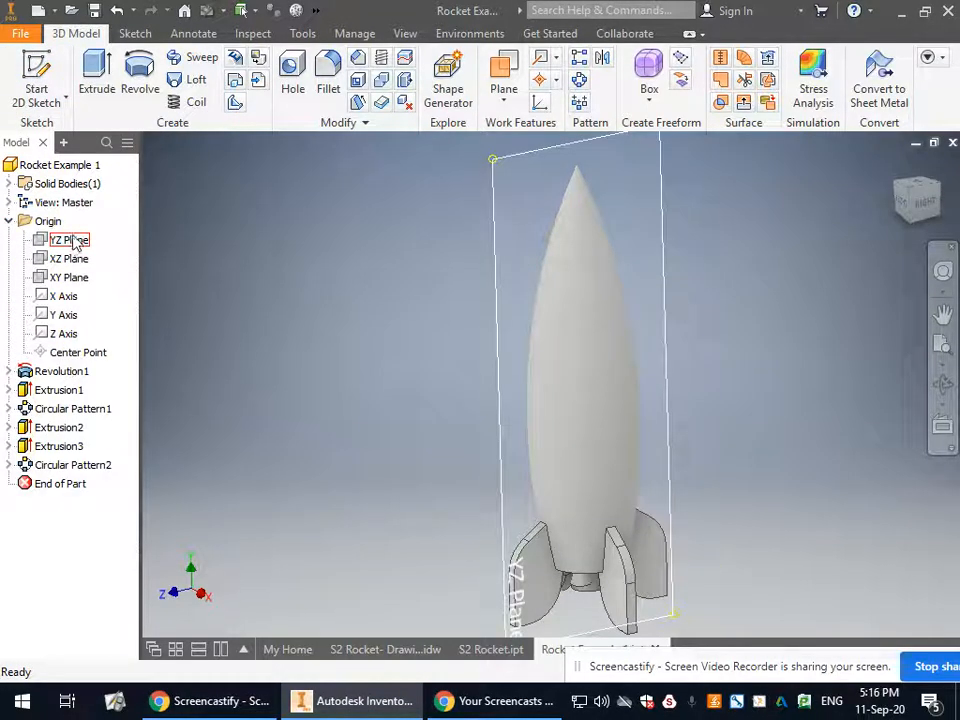
right_click(63, 244)
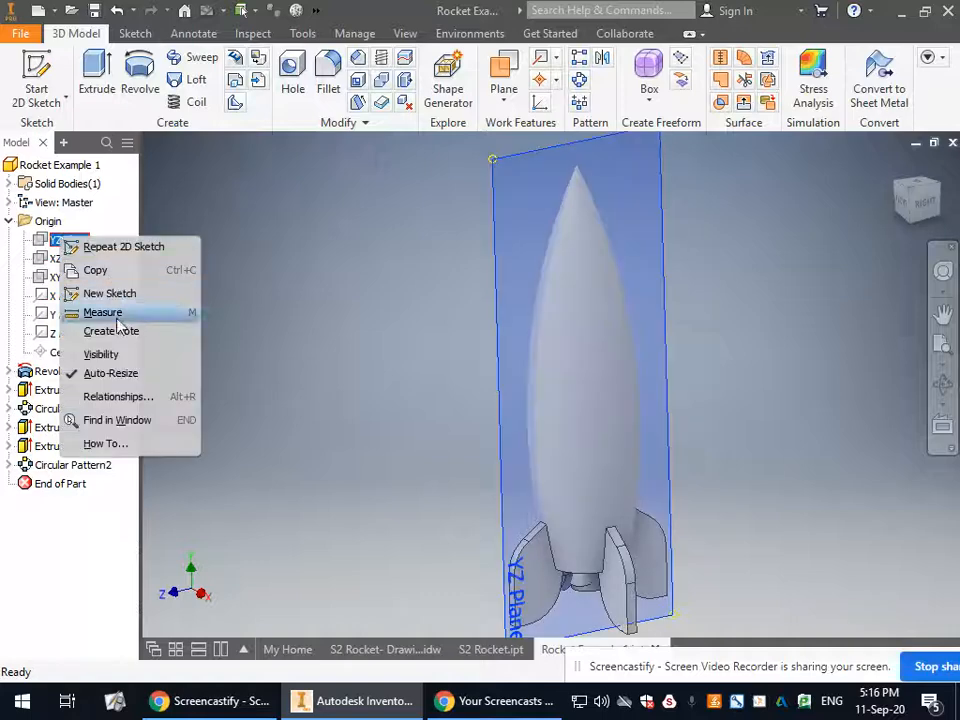
left_click(103, 354)
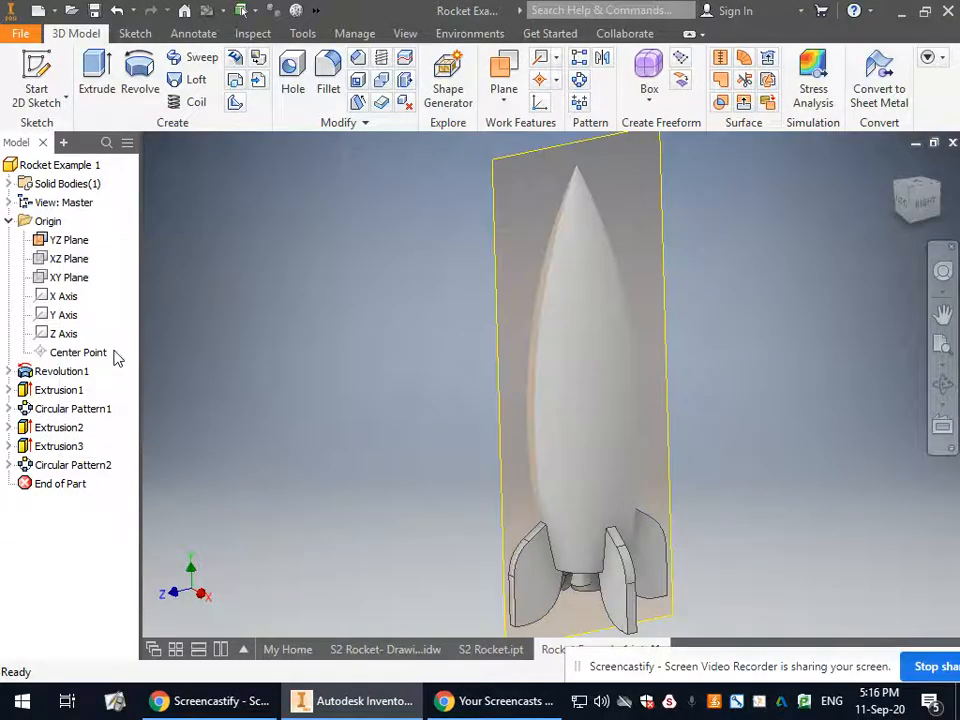
Step: Create a work plane offset 29 mm from the YZ plane, just outside the rocket body
left_click(506, 86)
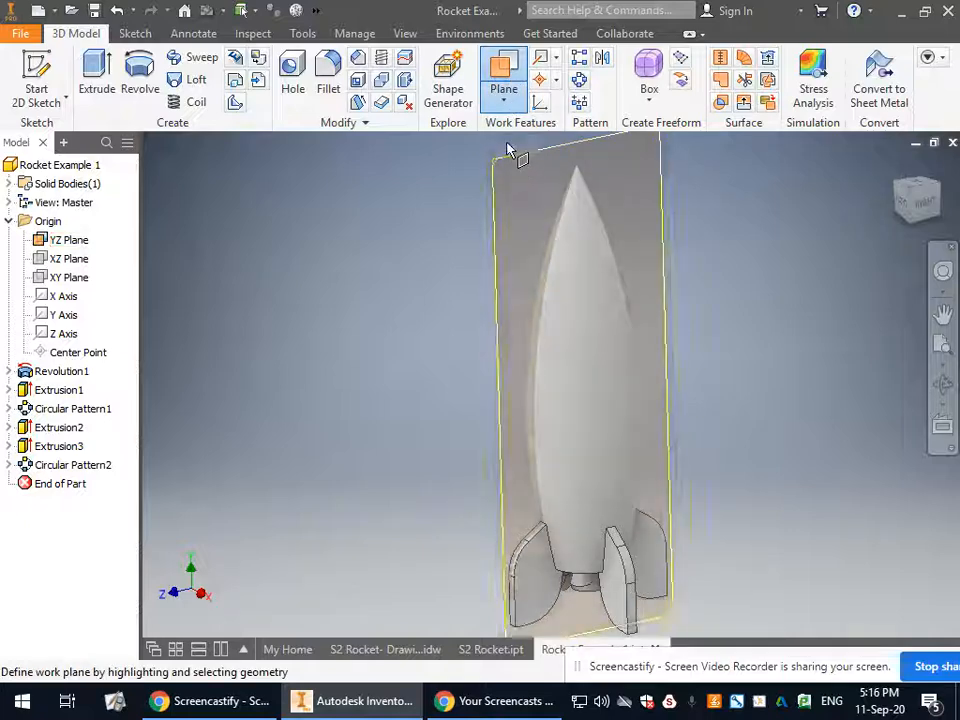
left_click(507, 163)
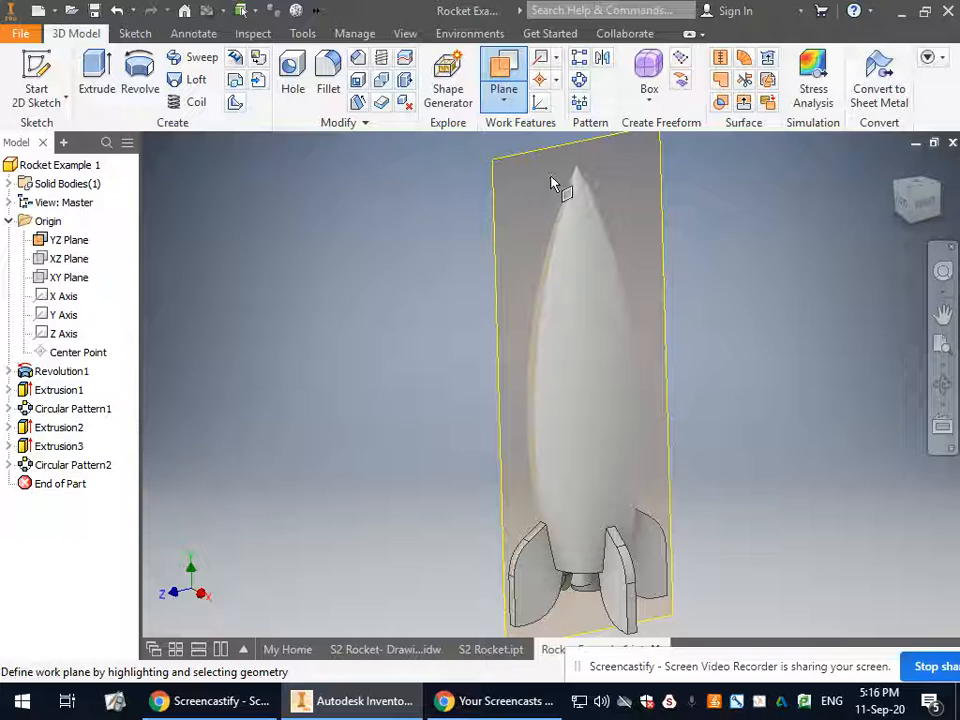
scroll(449, 458, "down", 3)
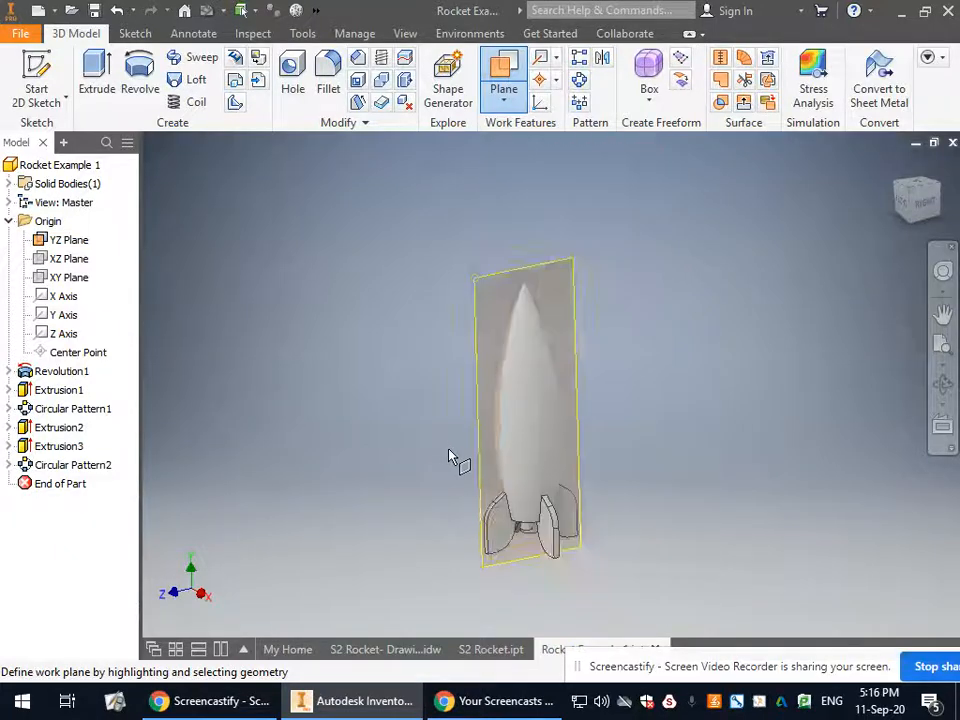
left_click(479, 292)
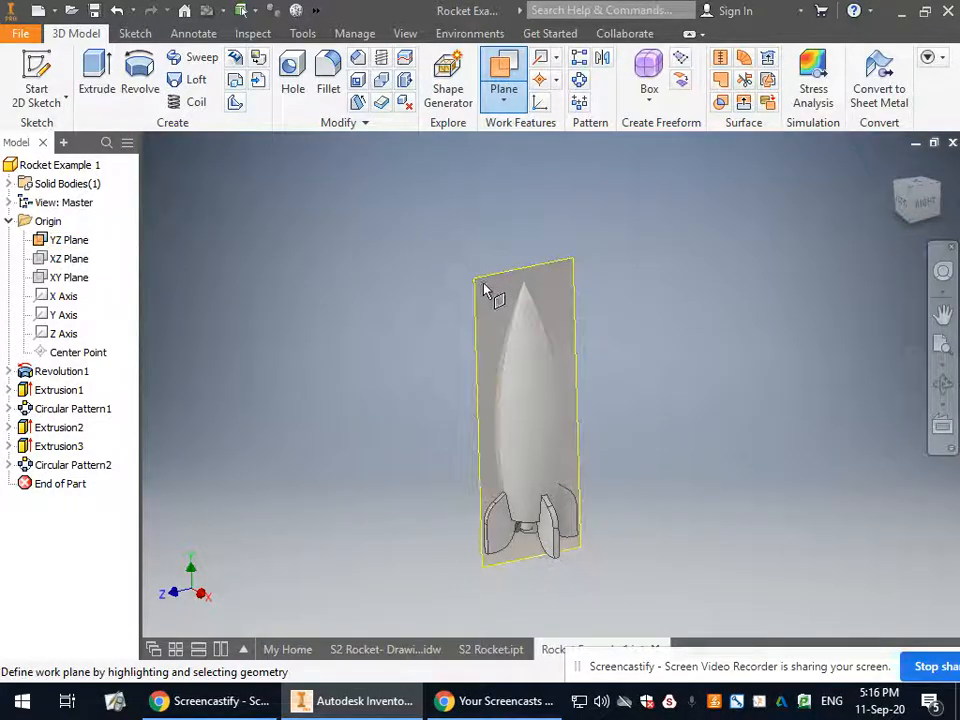
left_click_drag(477, 281, 502, 317)
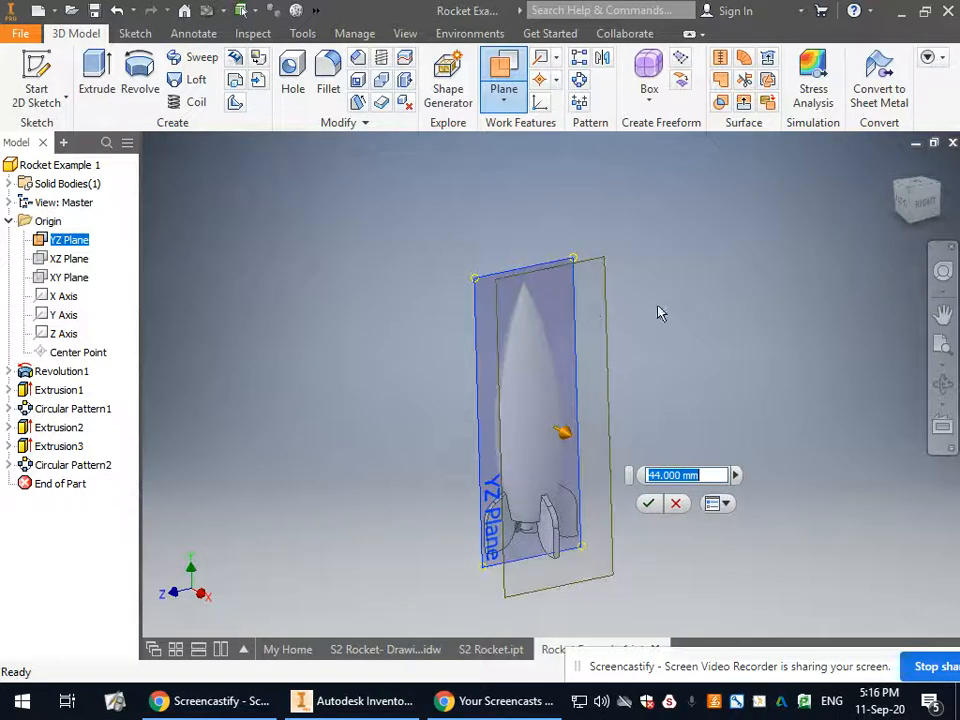
left_click(905, 207)
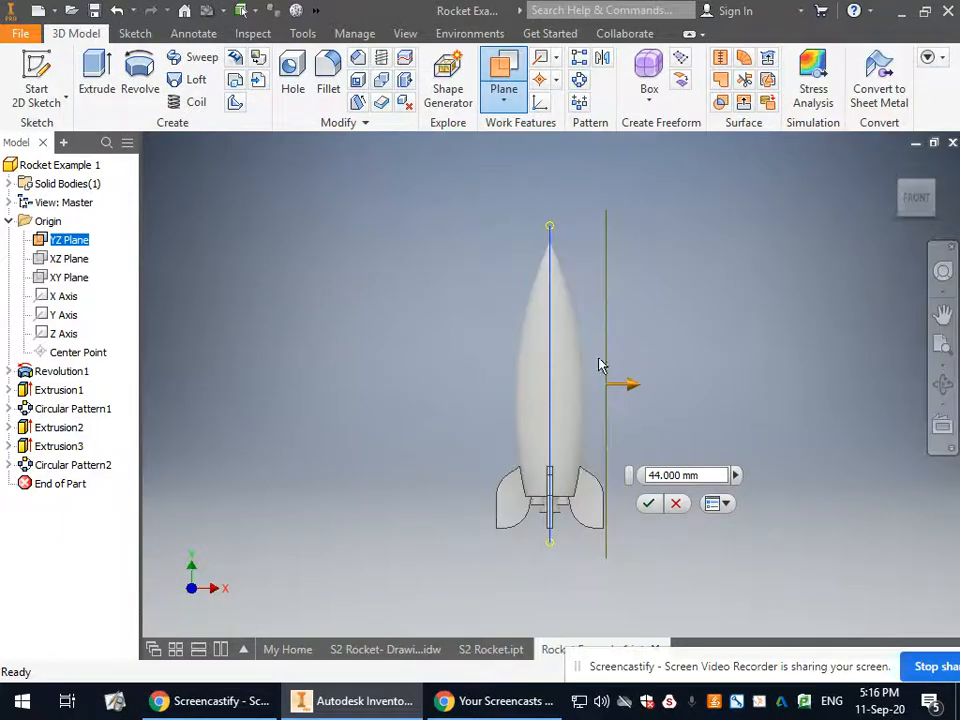
scroll(620, 403, "down", 3)
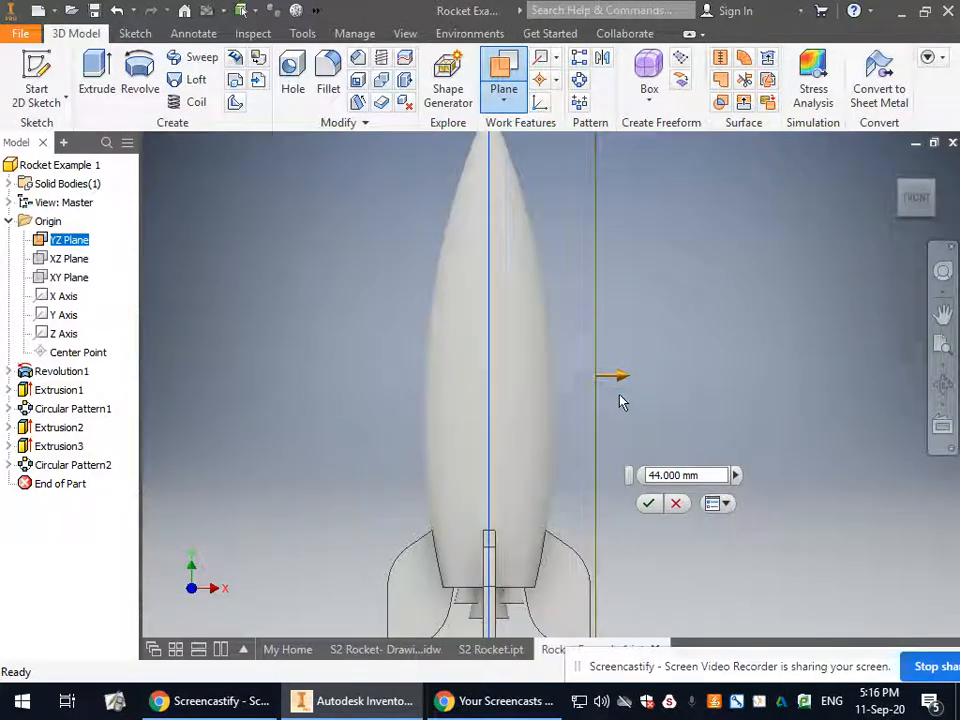
left_click_drag(620, 381, 587, 405)
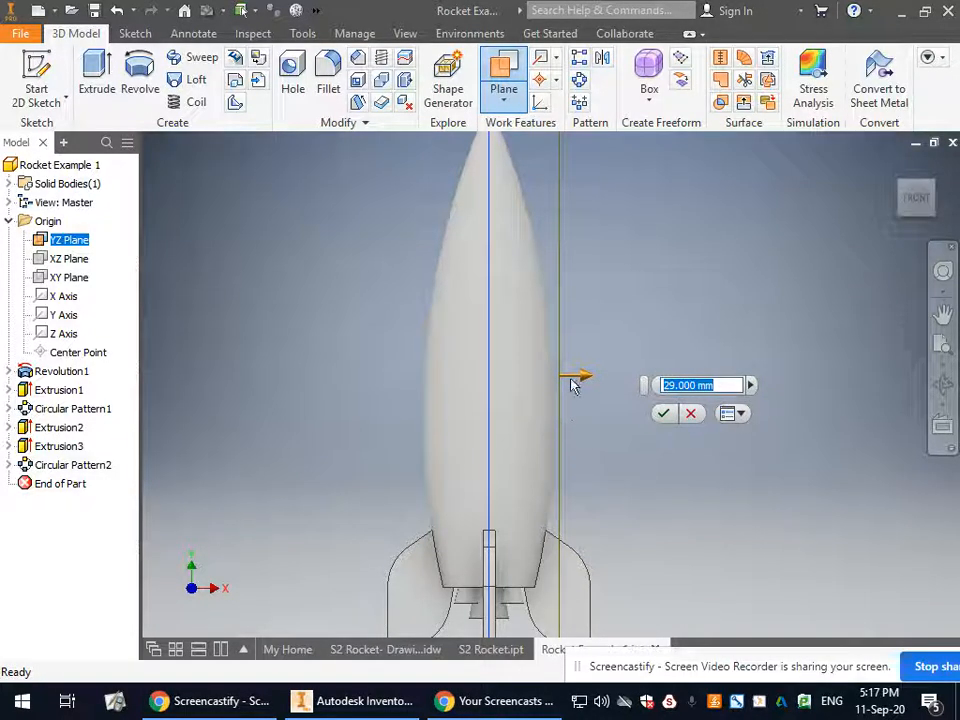
left_click(663, 413)
Step: Hide the YZ origin plane, keeping the new offset work plane displayed
left_click(942, 385)
left_click_drag(747, 427, 519, 414)
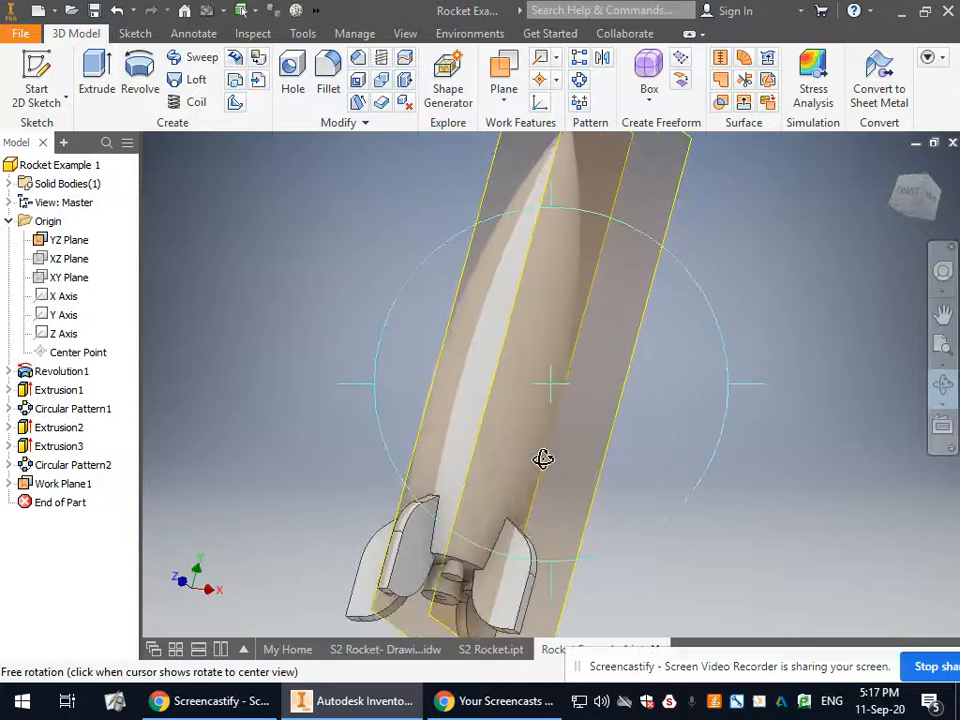
left_click_drag(542, 458, 549, 285)
right_click(545, 196)
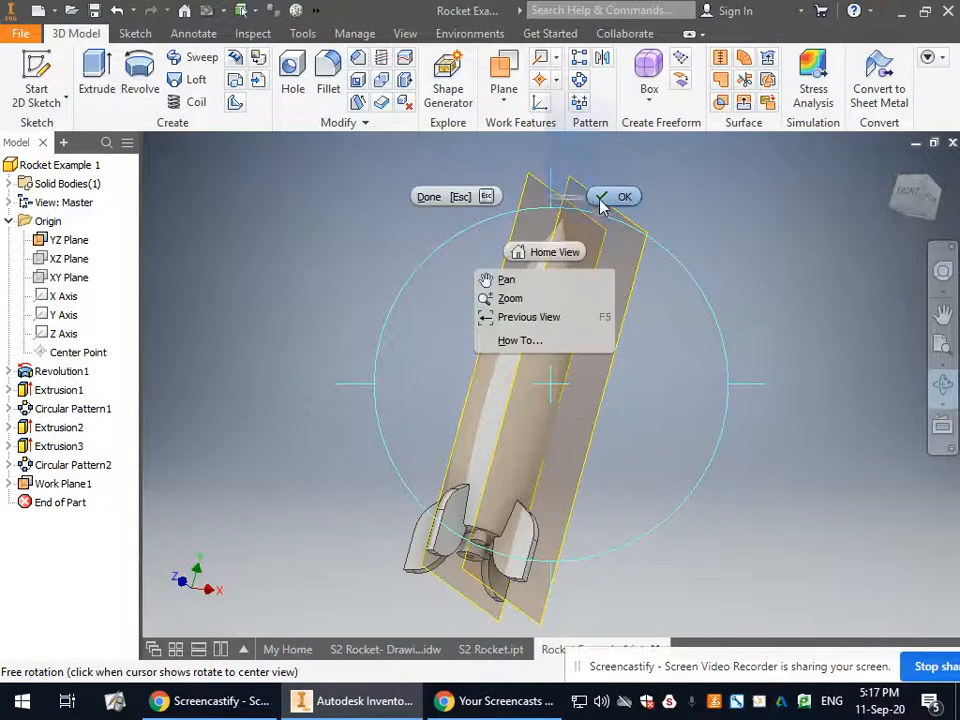
left_click(600, 206)
right_click(534, 182)
left_click(534, 182)
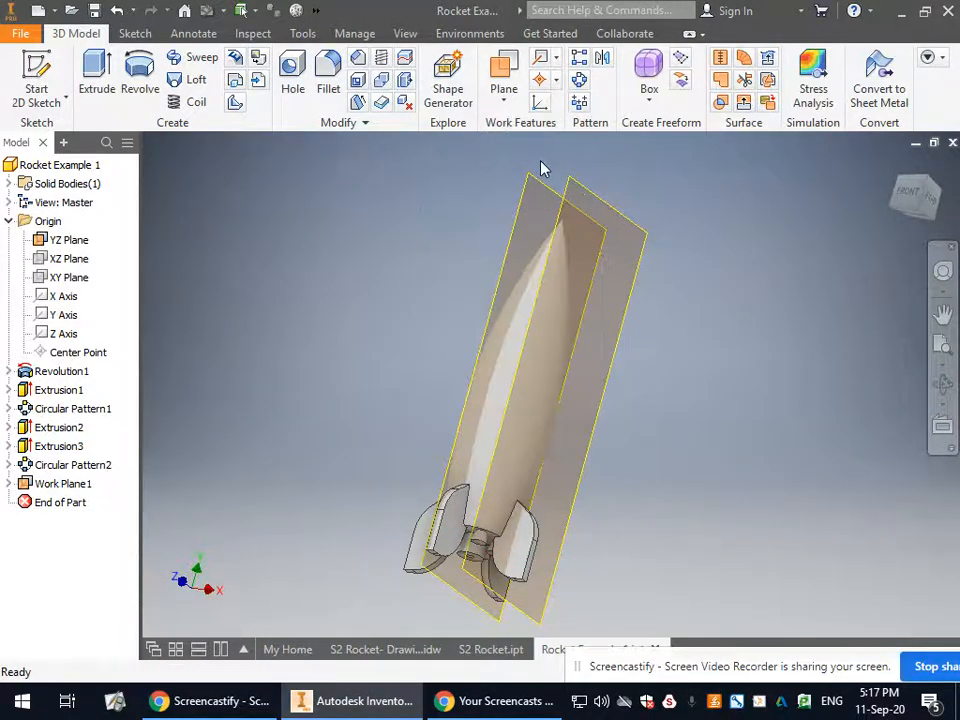
left_click(532, 178)
right_click(532, 178)
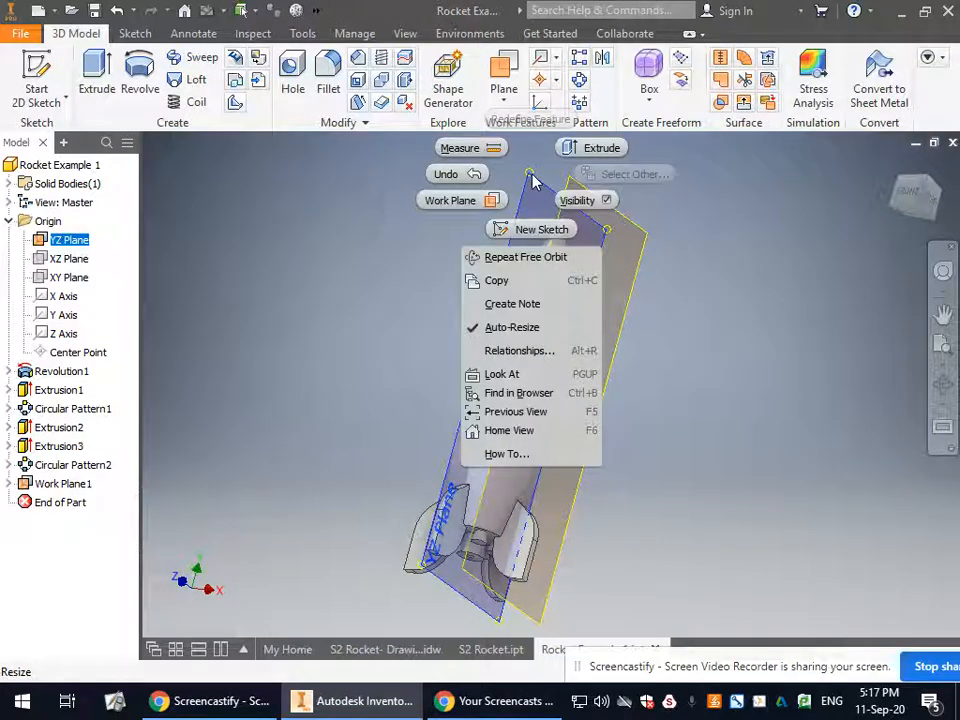
left_click(598, 202)
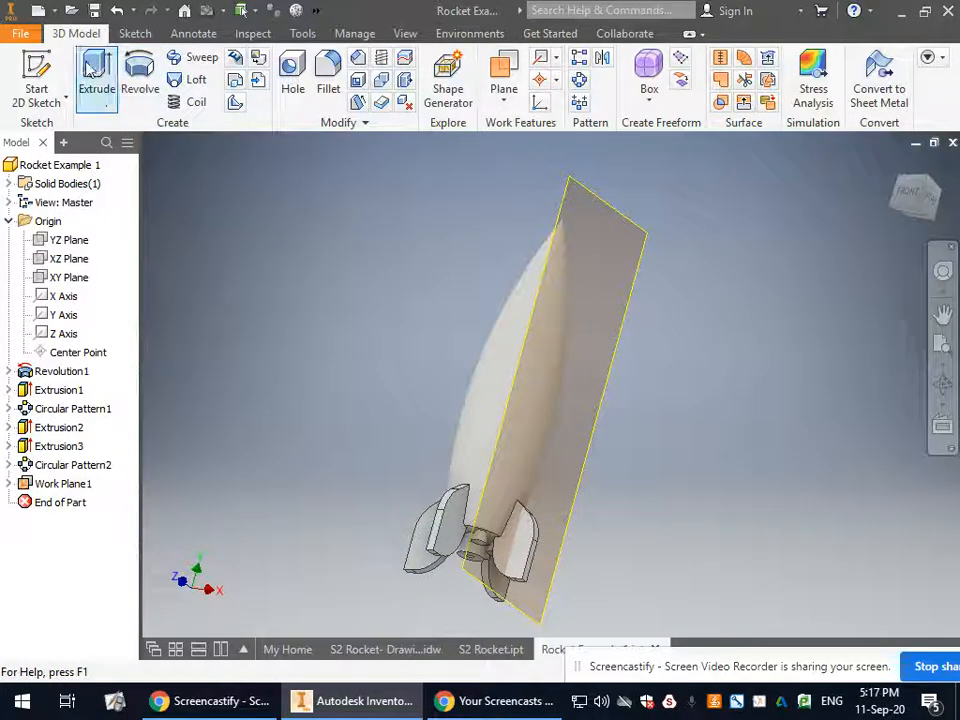
Step: Start a 2D sketch on the offset work plane and check the hatch on the finished S2 Rocket model
left_click(36, 78)
left_click(575, 180)
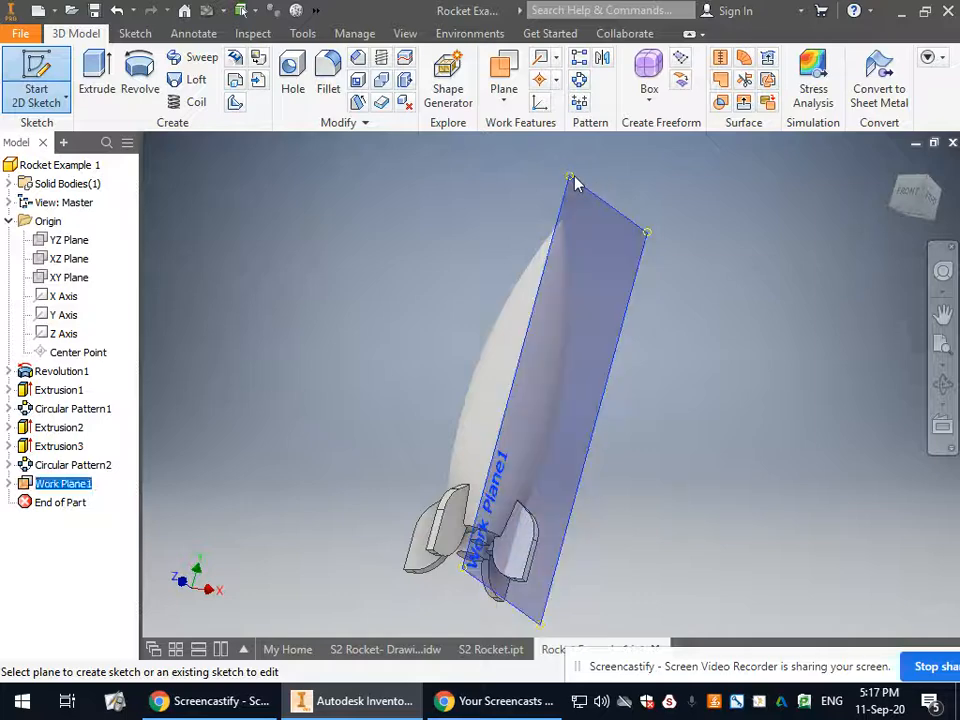
scroll(553, 349, "down", 2)
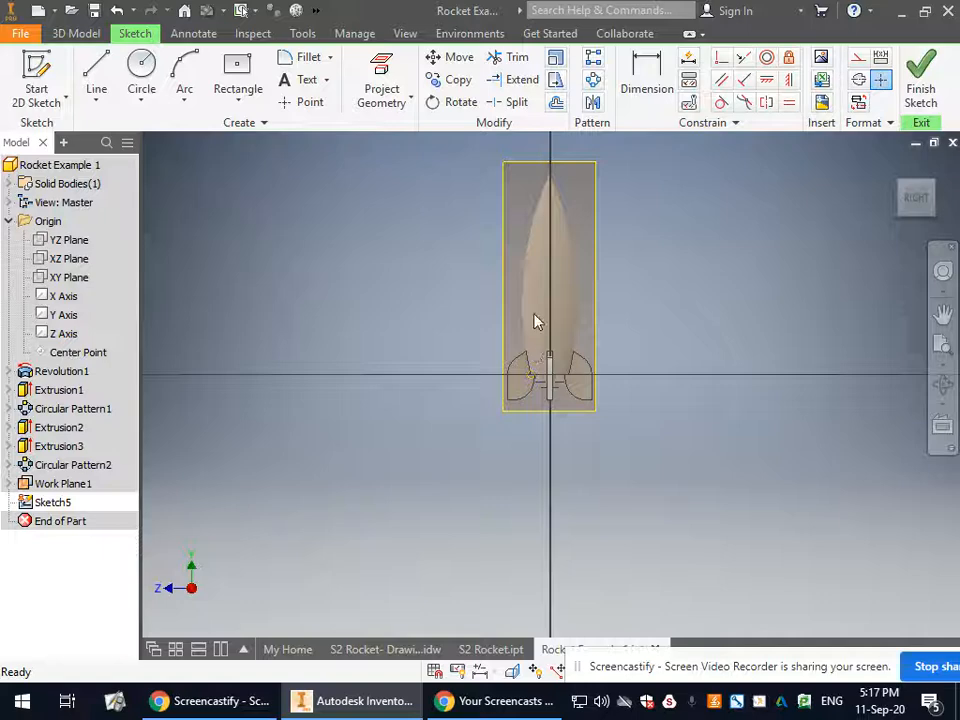
left_click(481, 660)
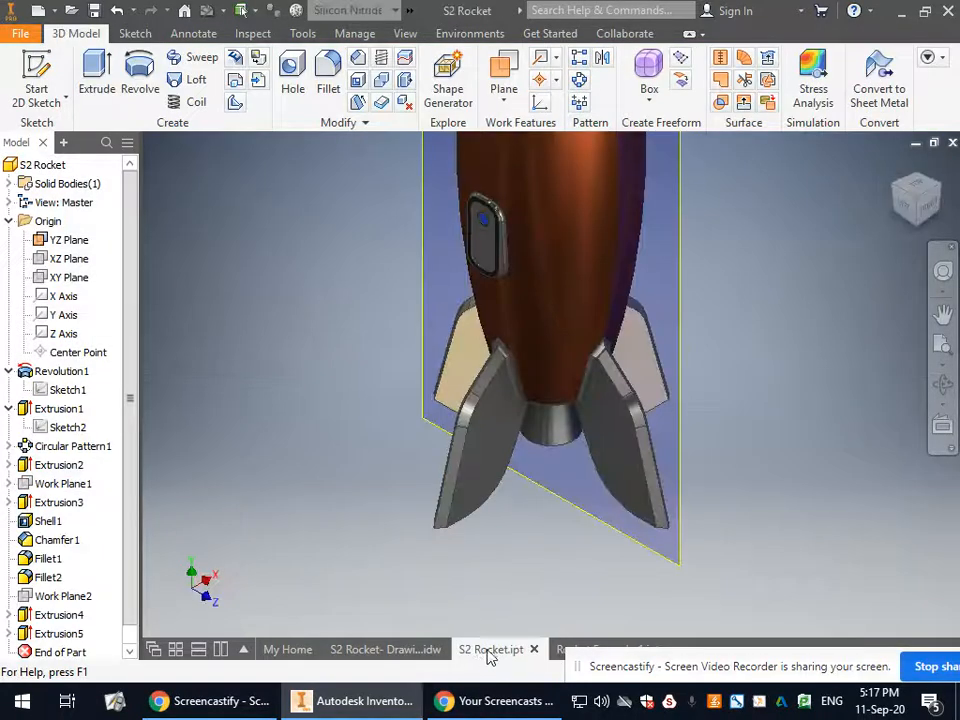
left_click(565, 651)
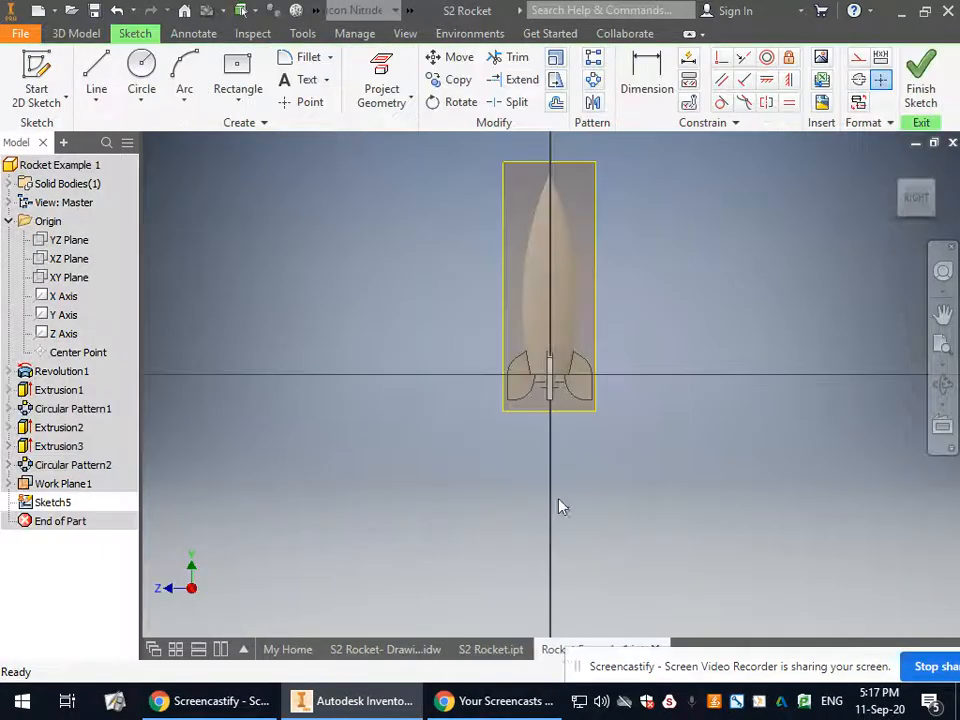
Step: Try a two-point rectangle over the lower rocket body in the offset plane's sketch
scroll(553, 289, "down", 3)
left_click(253, 94)
left_click(262, 160)
left_click(255, 94)
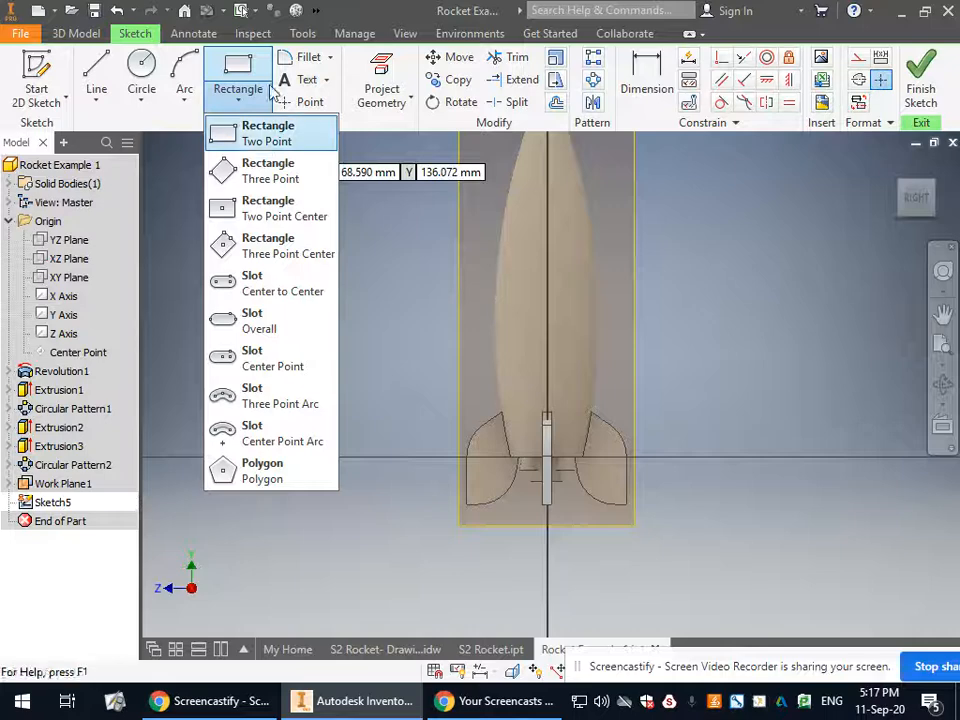
left_click(265, 170)
left_click(531, 328)
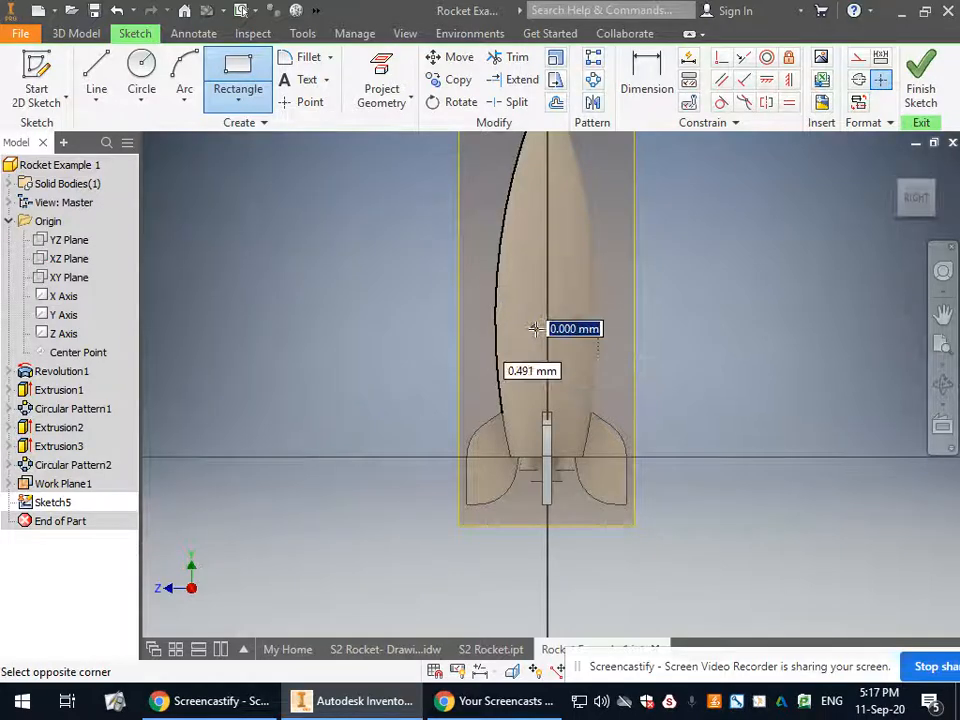
left_click(571, 393)
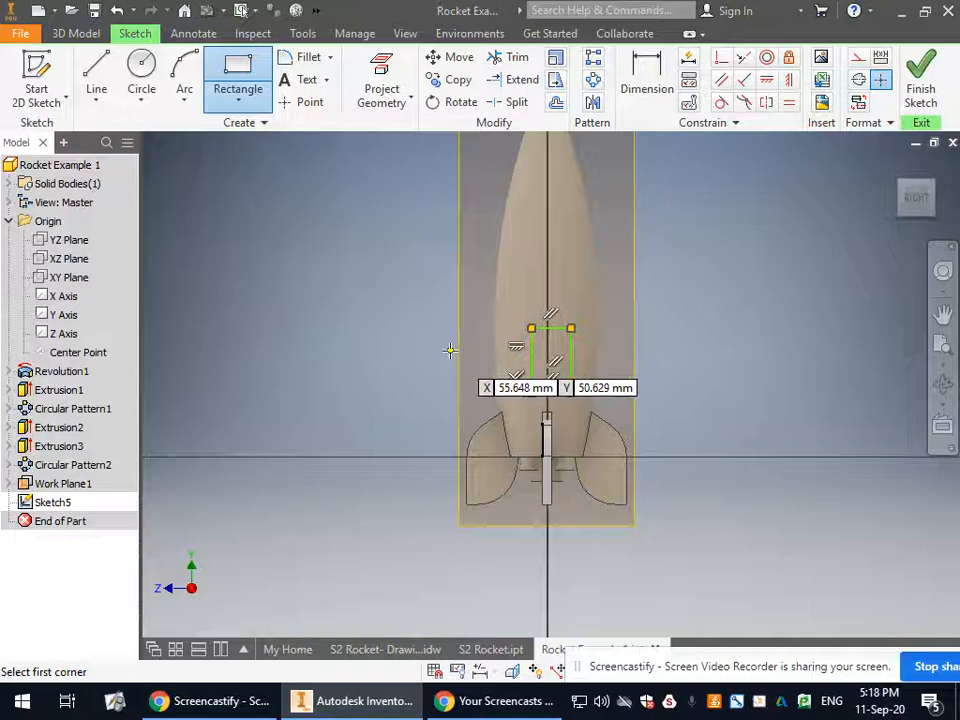
scroll(450, 350, "up", 5)
scroll(583, 354, "down", 4)
key("Escape")
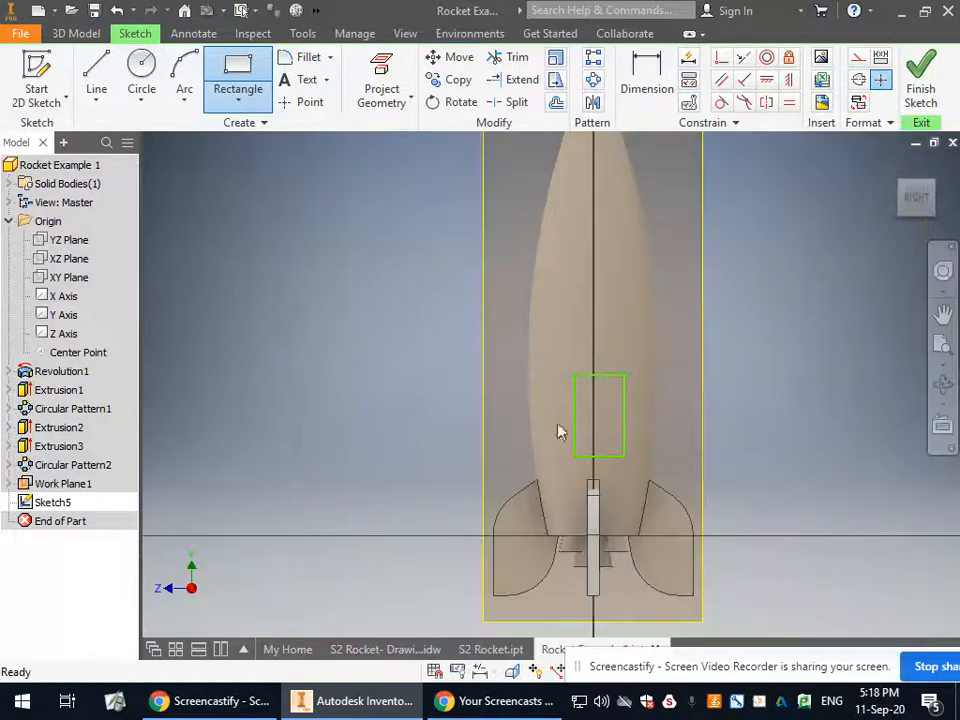
Step: Sketch a two-point center rectangle 30 mm high and 15 mm wide, centred on the rocket's vertical axis above the fins
left_click(243, 94)
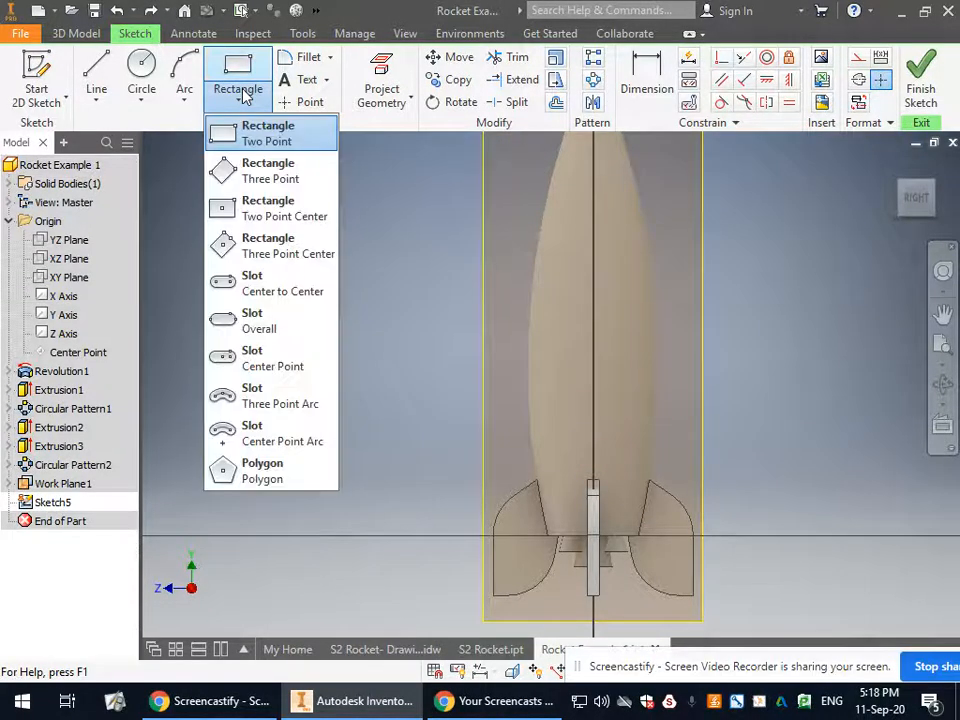
left_click(279, 214)
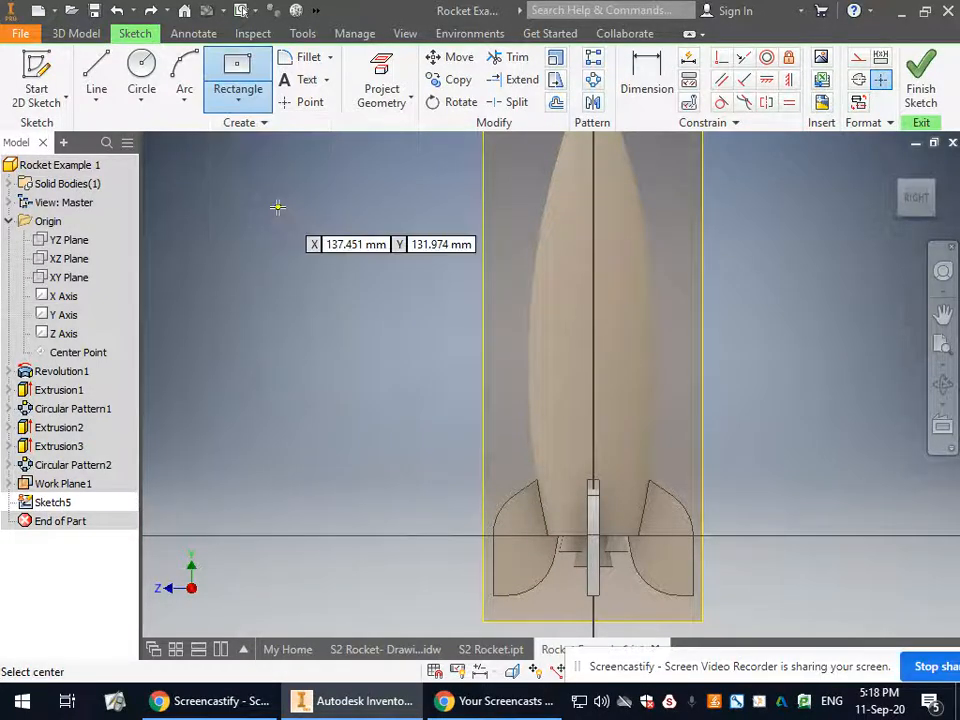
left_click(593, 398)
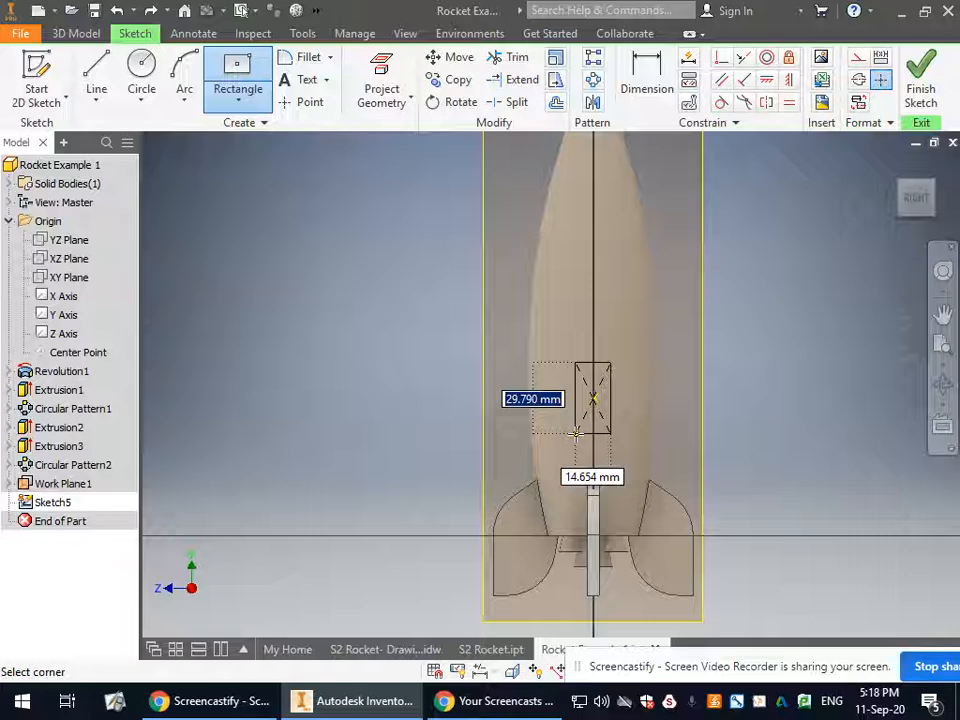
type("30")
key("Tab")
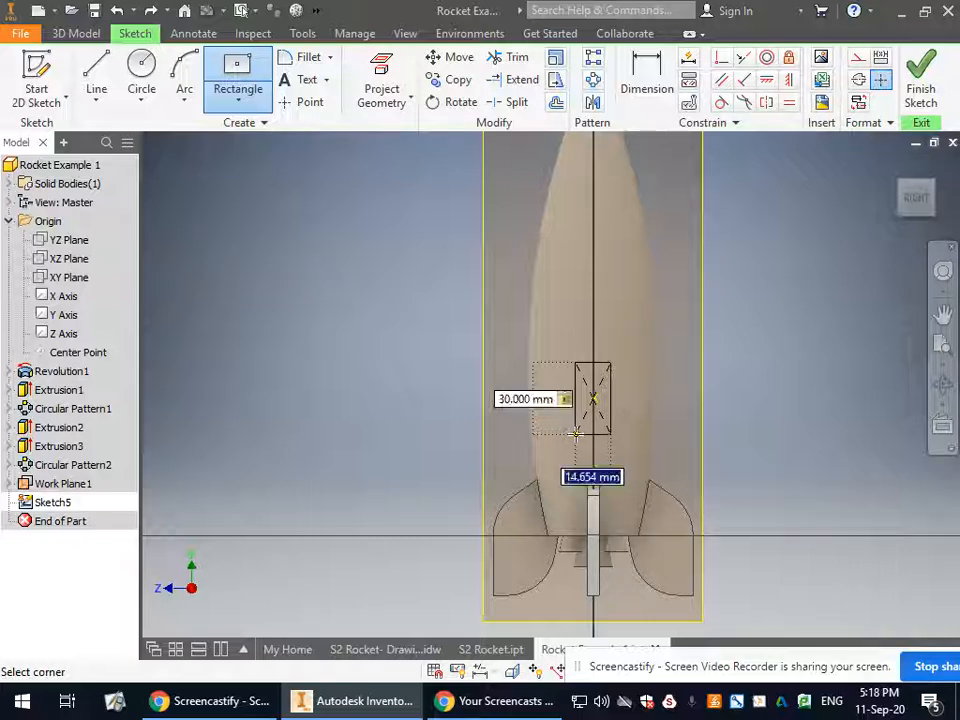
type("15")
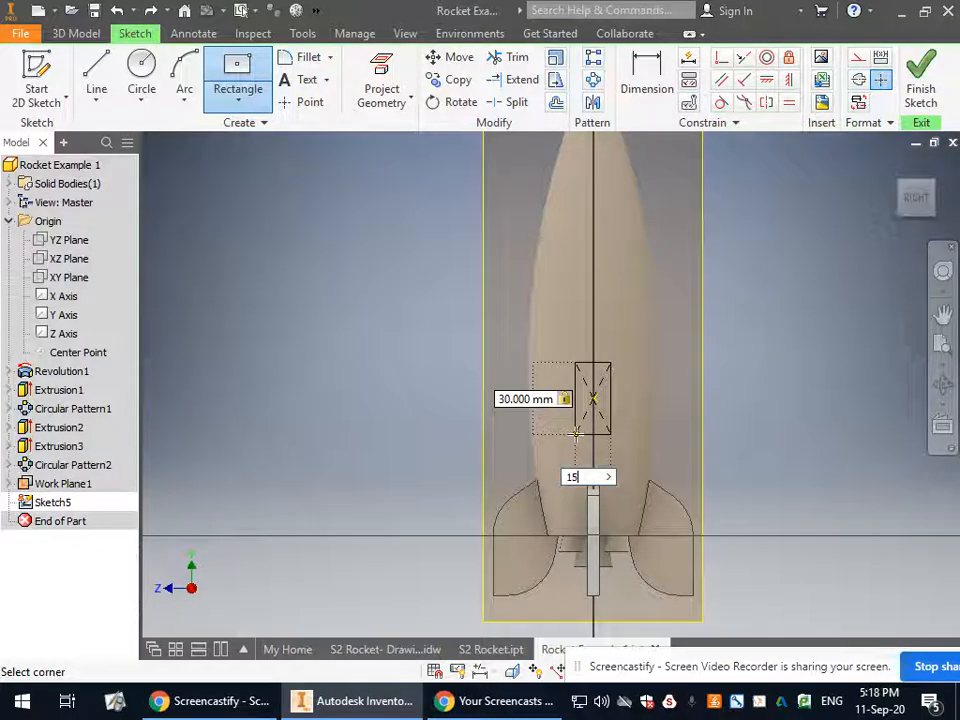
key("Return")
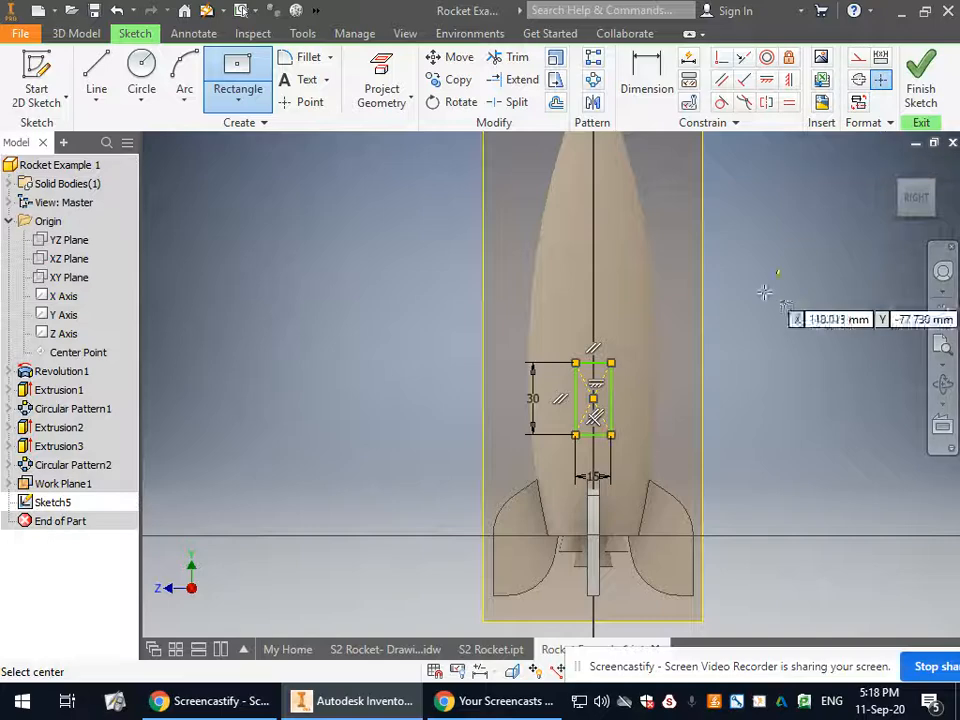
Step: Examine the hatch's rounded corners on the finished S2 Rocket model, and return to the rocket part's sketch
left_click(904, 191)
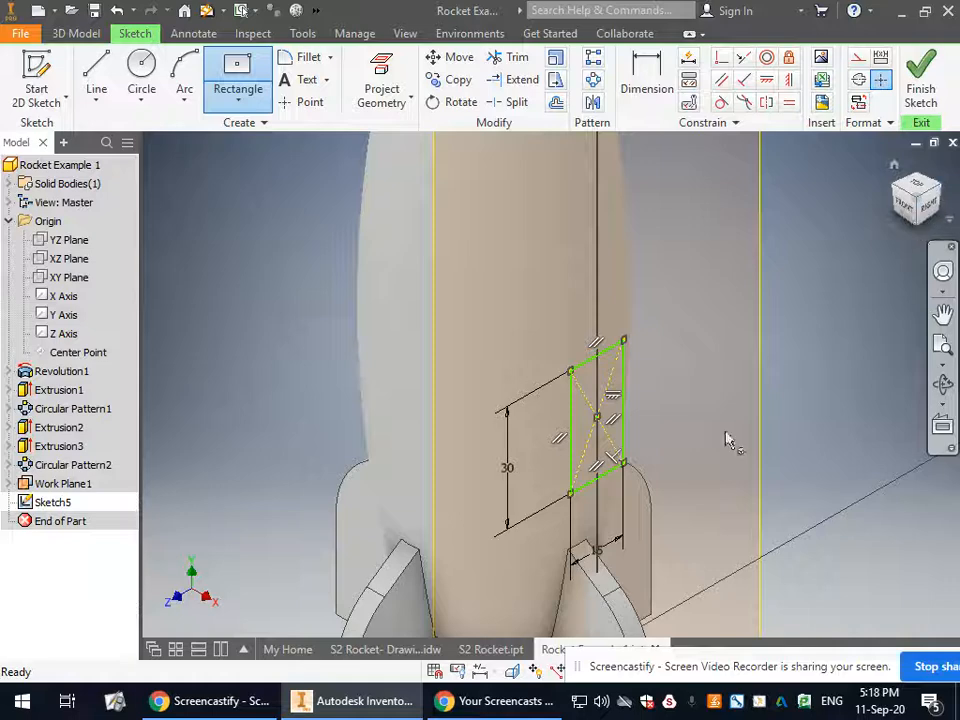
left_click(482, 652)
scroll(506, 200, "up", 5)
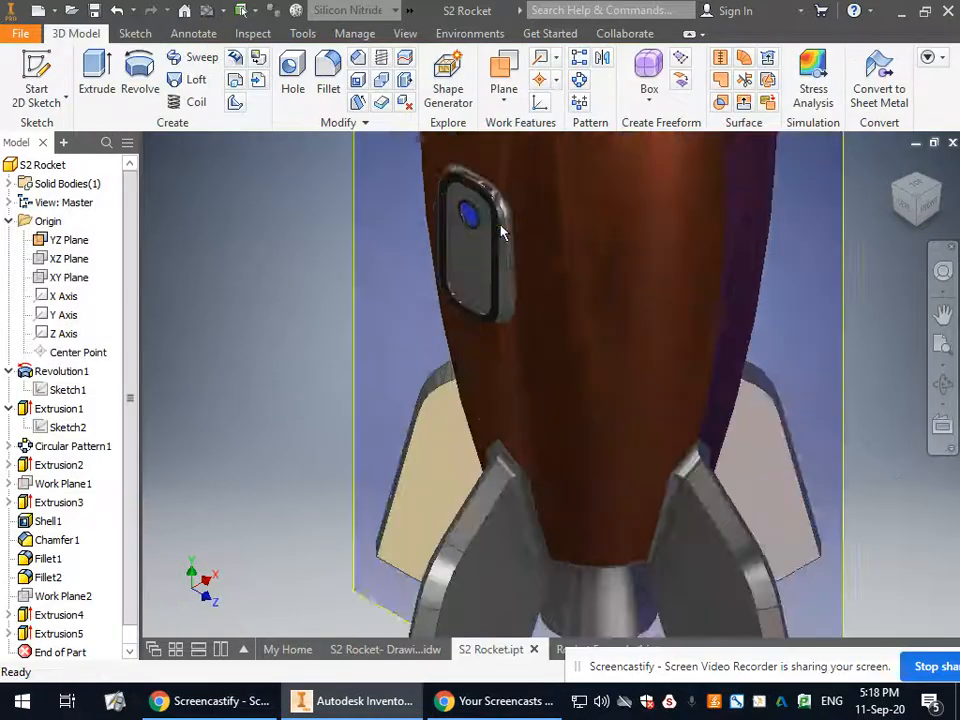
scroll(500, 207, "down", 3)
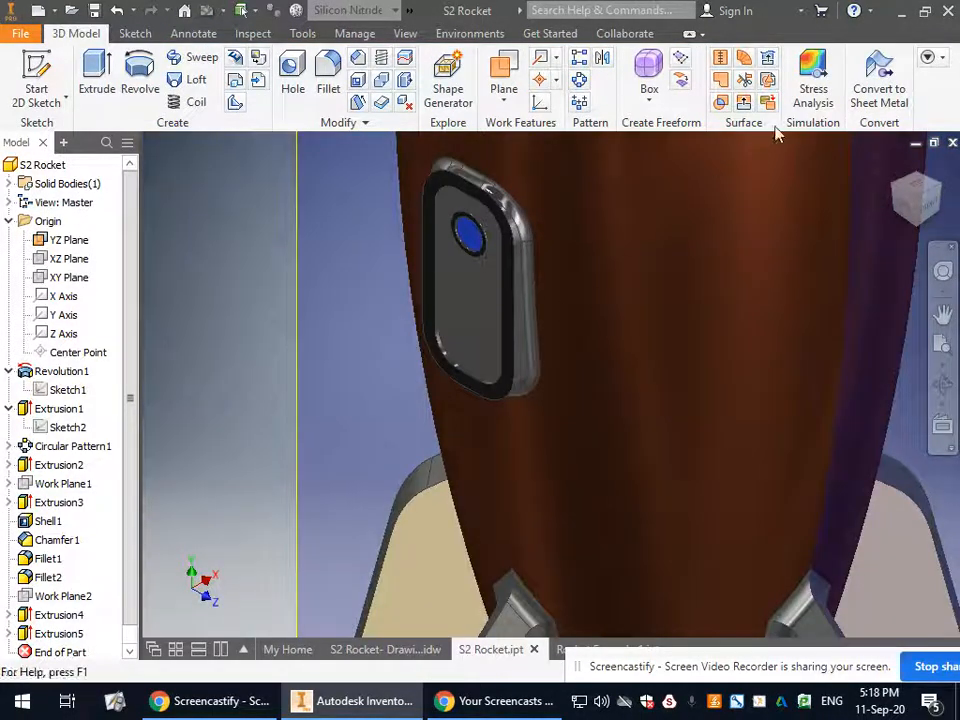
left_click(567, 651)
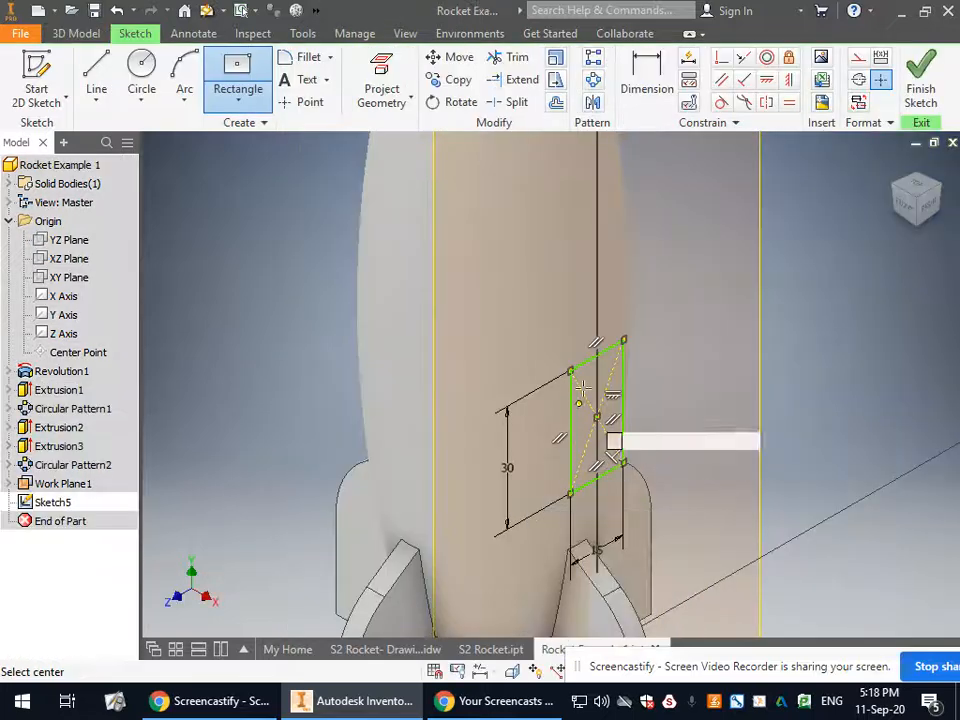
Step: Round all four corners of the hatch rectangle with 4 mm sketch fillets and finish the sketch
left_click(306, 57)
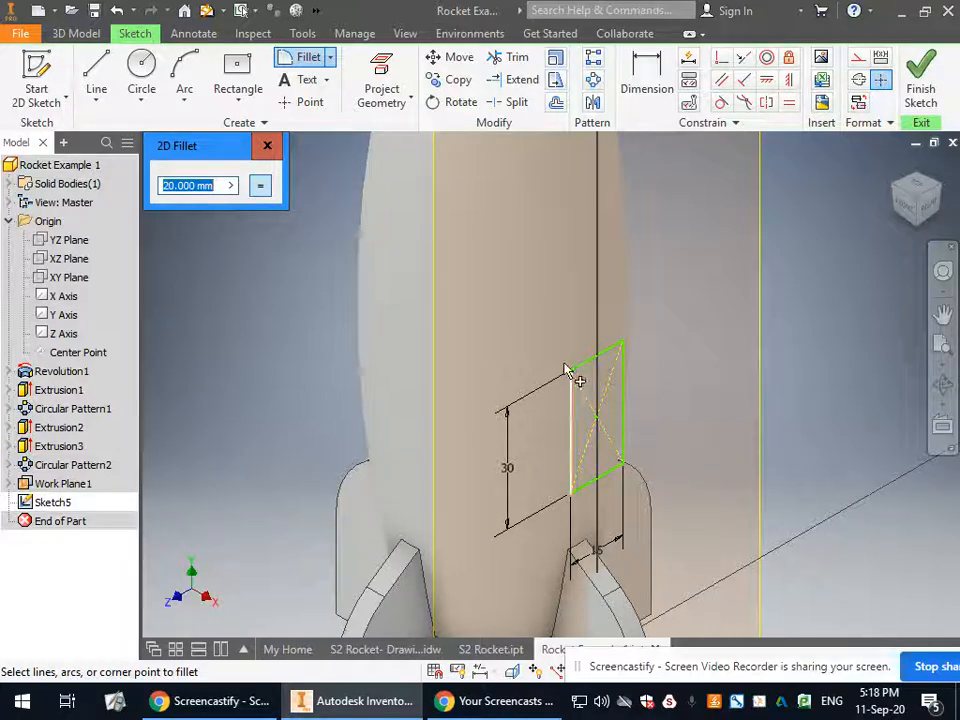
type("4")
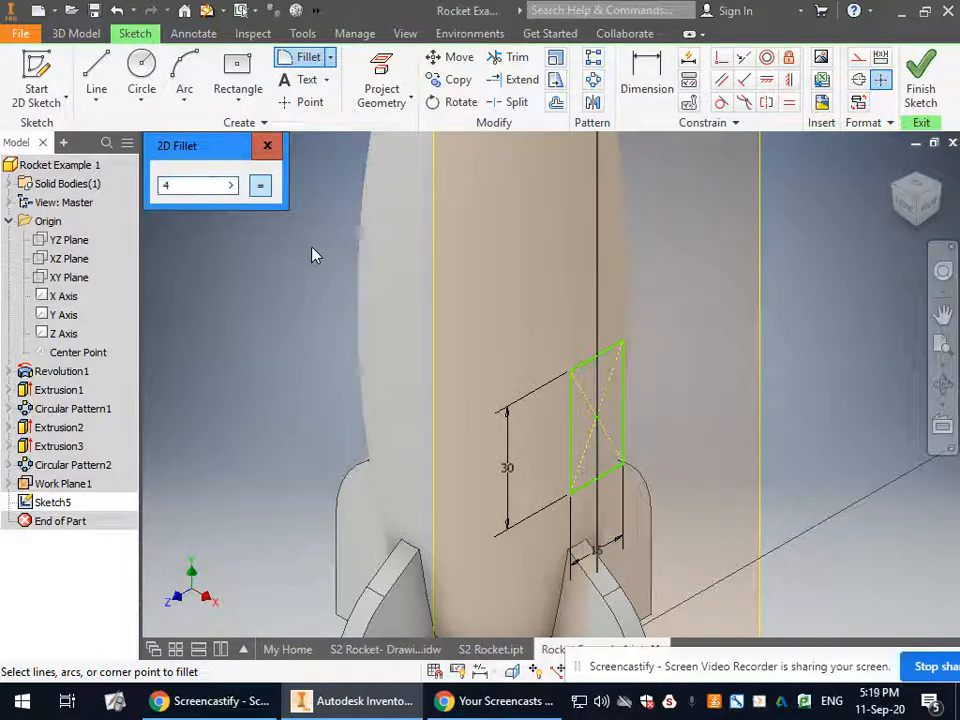
left_click(588, 361)
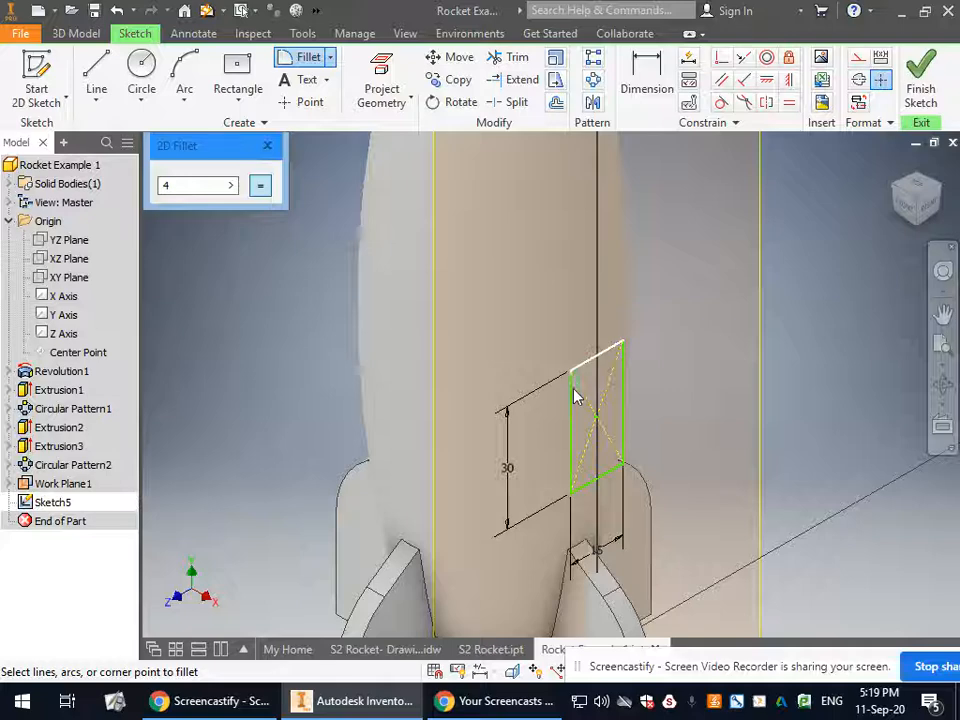
left_click(574, 400)
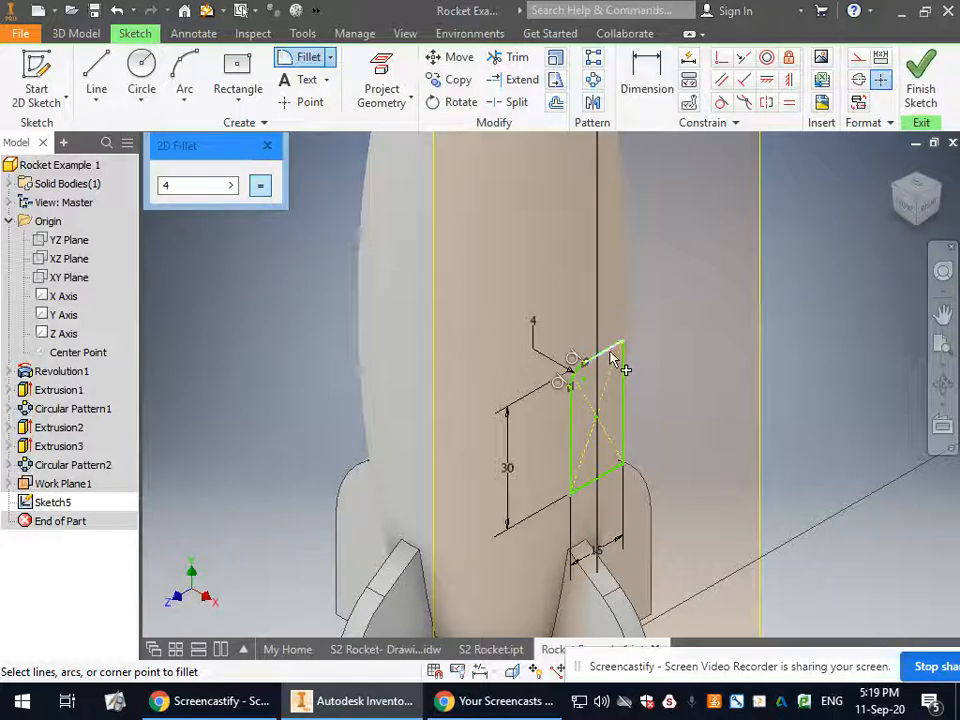
left_click(622, 456)
left_click(593, 478)
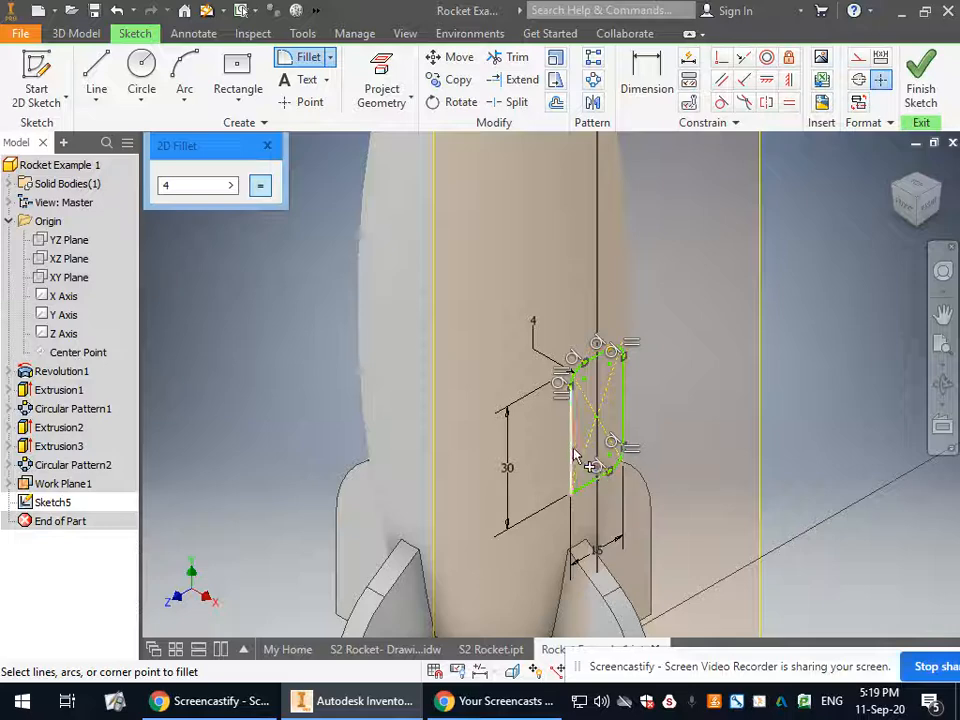
left_click(579, 483)
left_click(584, 486)
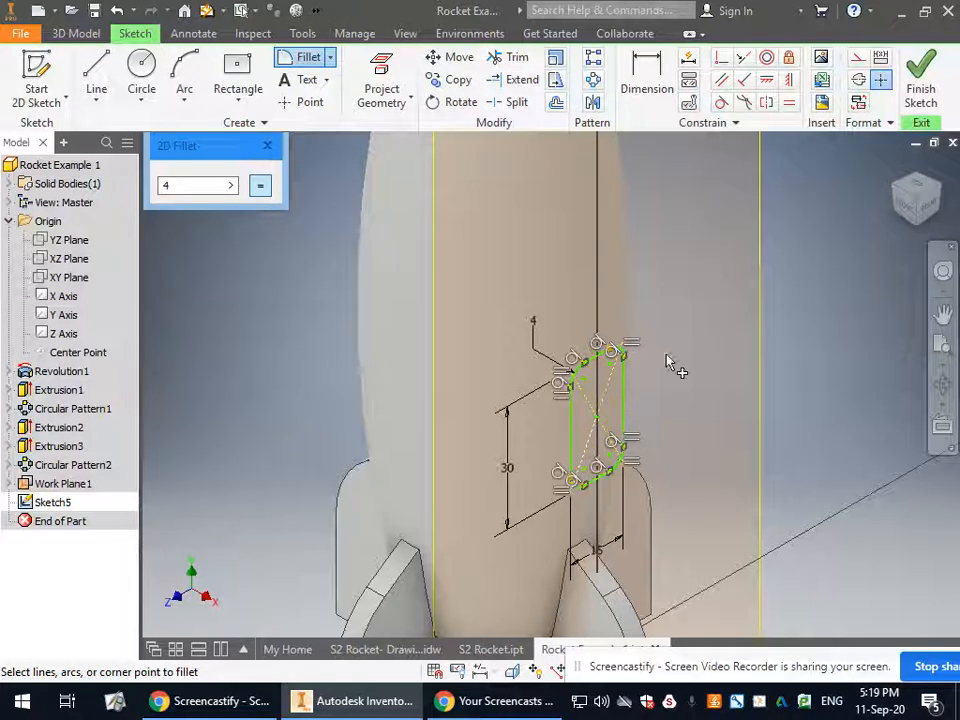
left_click(920, 88)
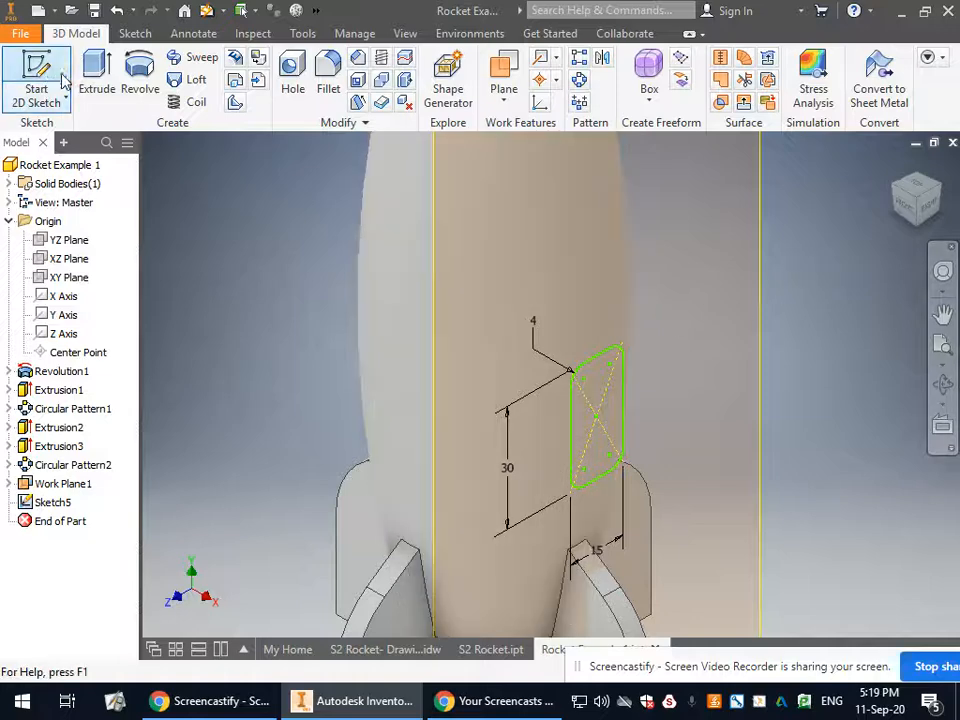
Step: Extrude the rounded hatch profile from the work plane back toward the rocket body, using the To Next extent
left_click(96, 72)
left_click_drag(730, 329, 820, 102)
scroll(606, 382, "down", 5)
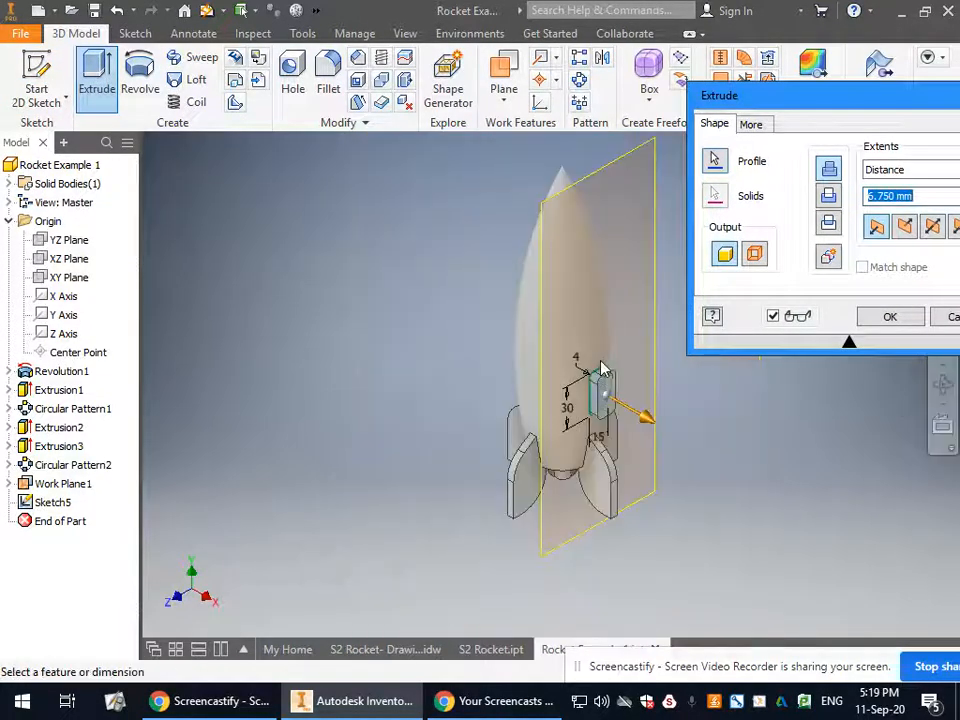
left_click_drag(818, 96, 298, 135)
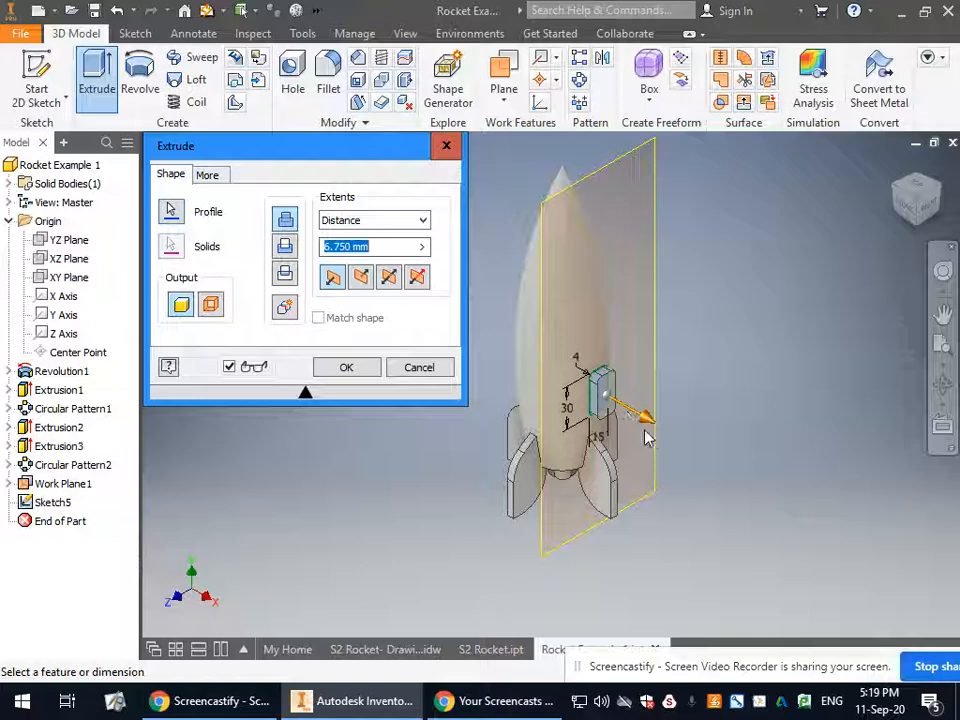
mouse_move(653, 418)
left_mouse_down()
mouse_move(601, 407)
mouse_move(658, 428)
left_mouse_up()
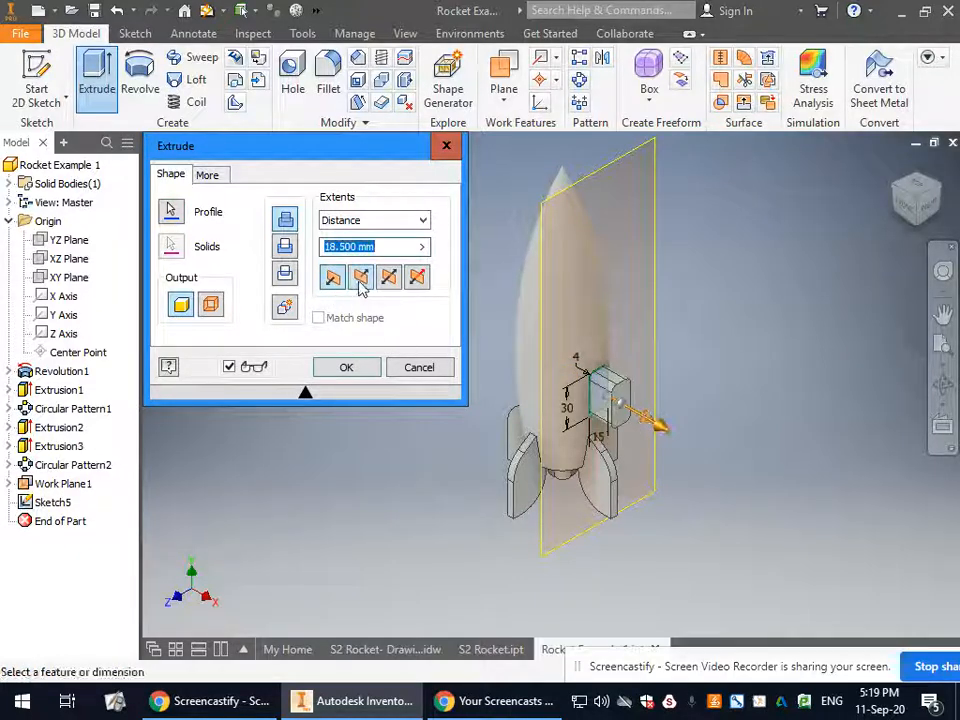
left_click(361, 279)
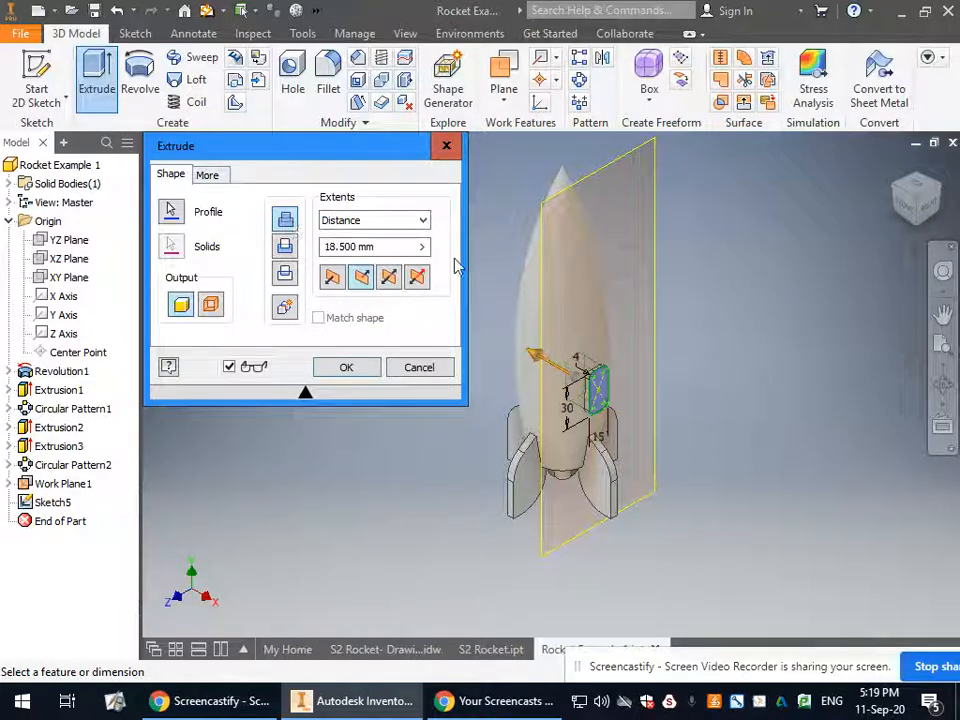
left_click(399, 224)
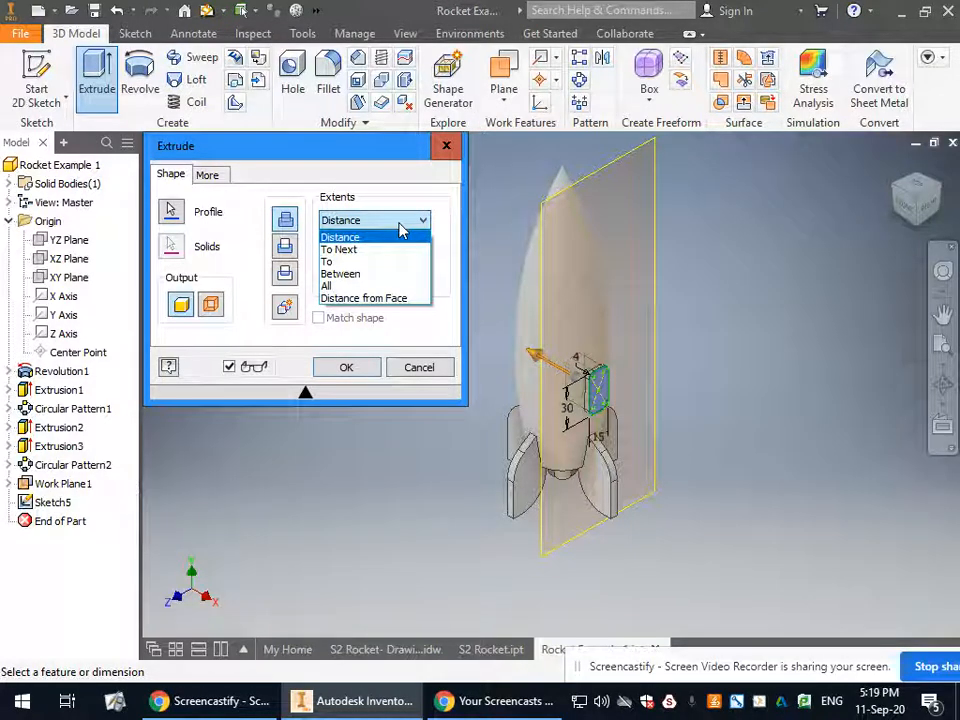
left_click(395, 250)
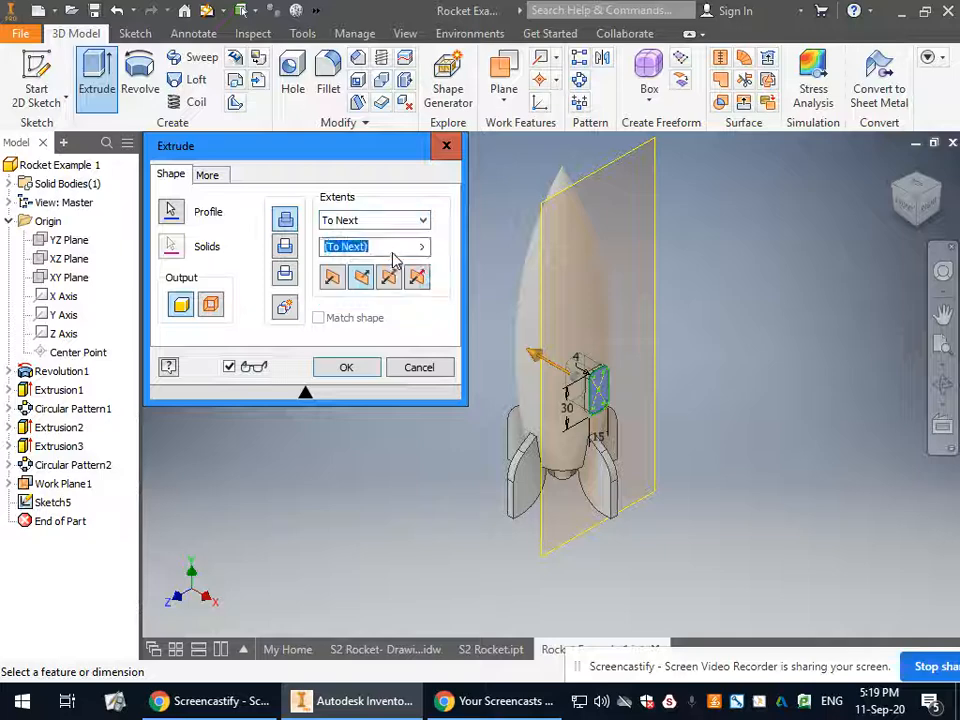
scroll(600, 425, "up", 5)
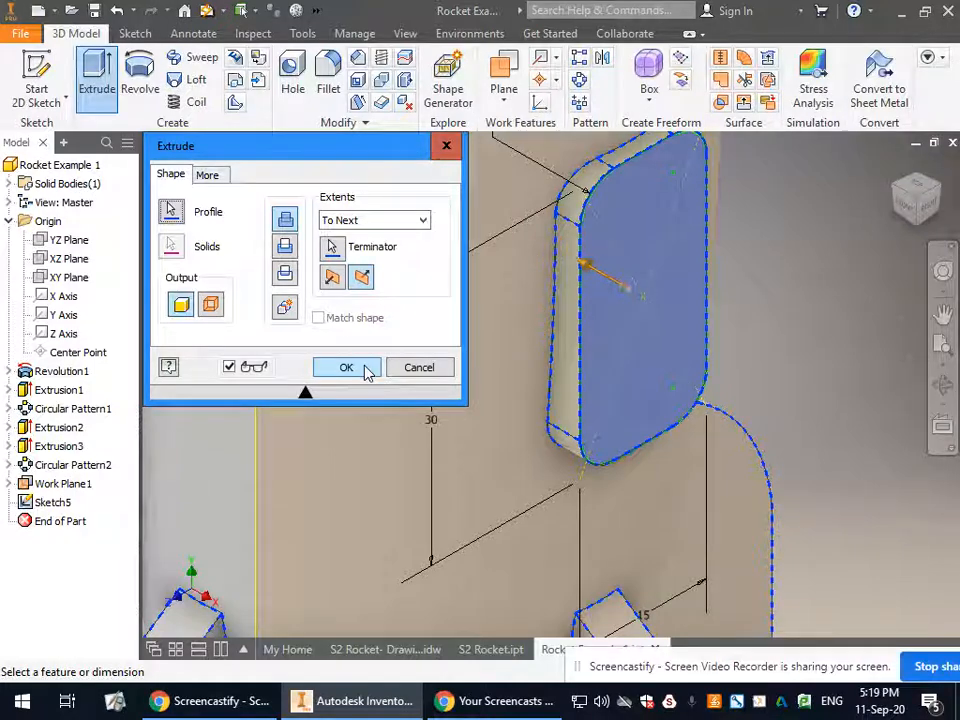
left_click(346, 367)
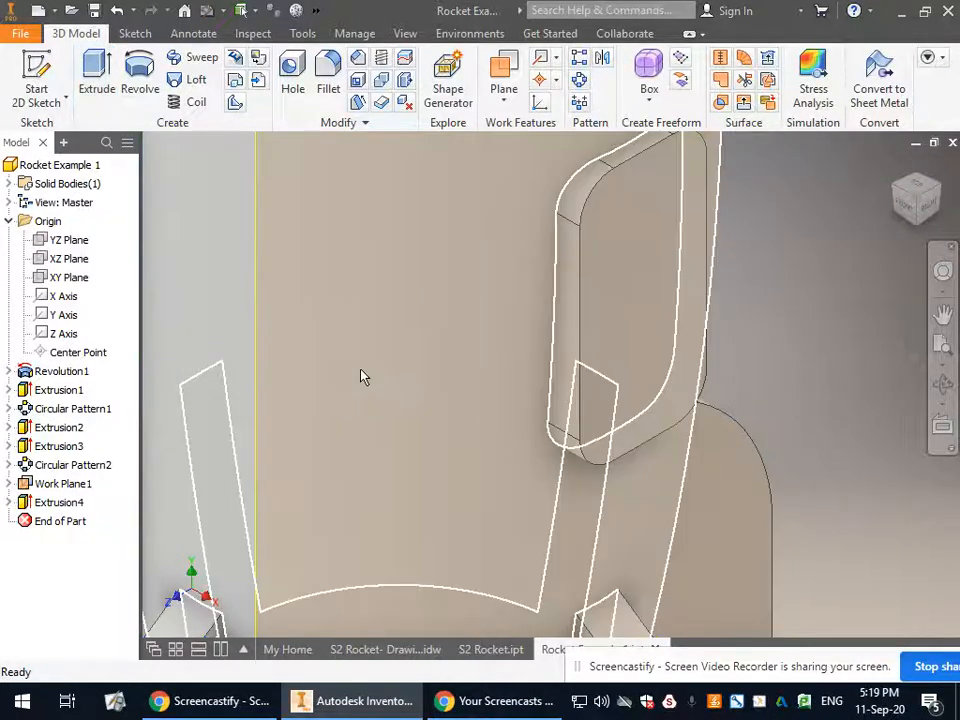
Step: Start a 2D sketch on the hatch's outer face and project the face's outline into it
scroll(829, 316, "down", 3)
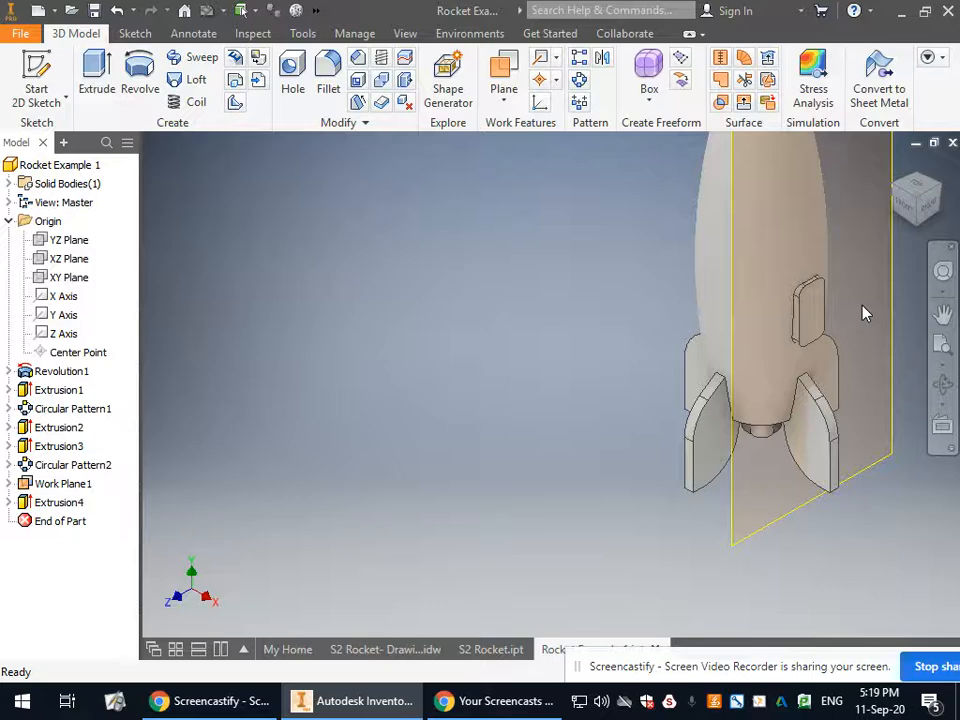
scroll(864, 312, "up", 4)
scroll(420, 388, "down", 3)
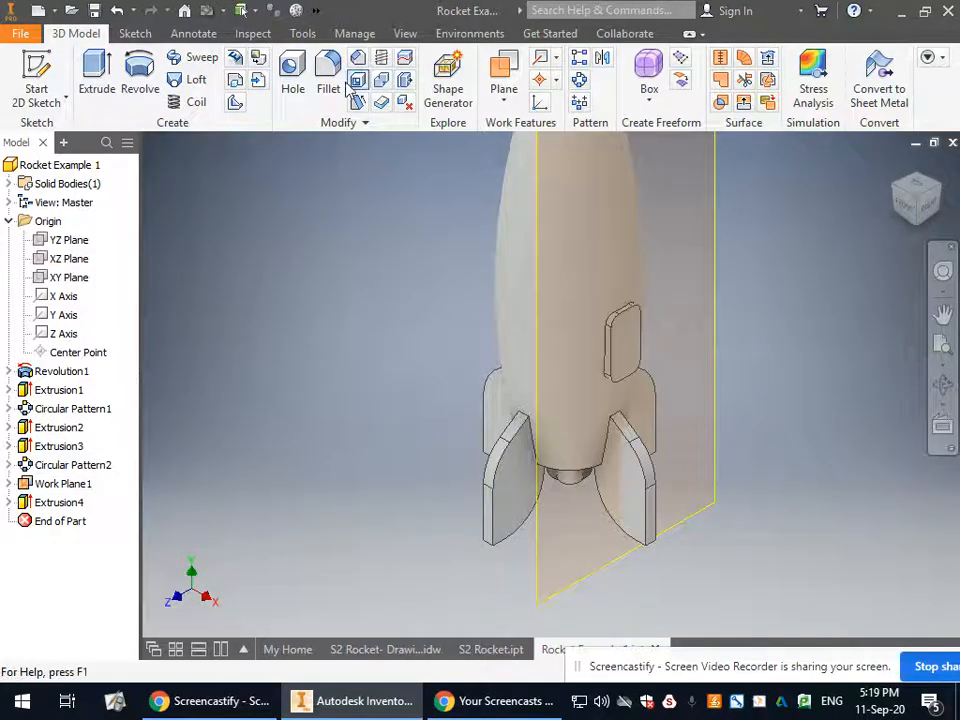
left_click(35, 78)
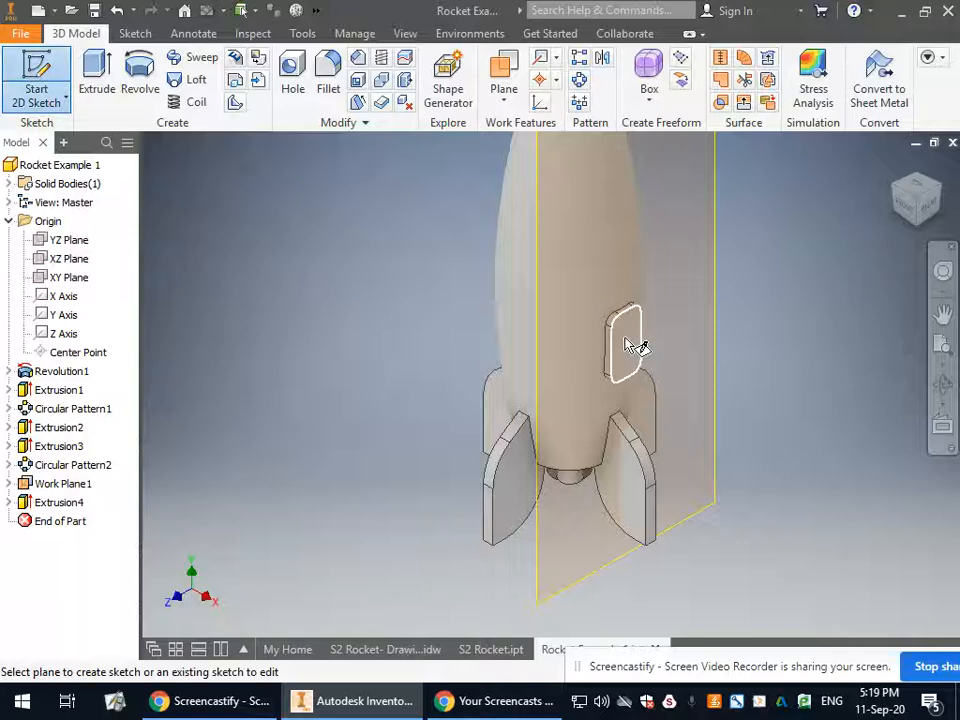
left_click(635, 346)
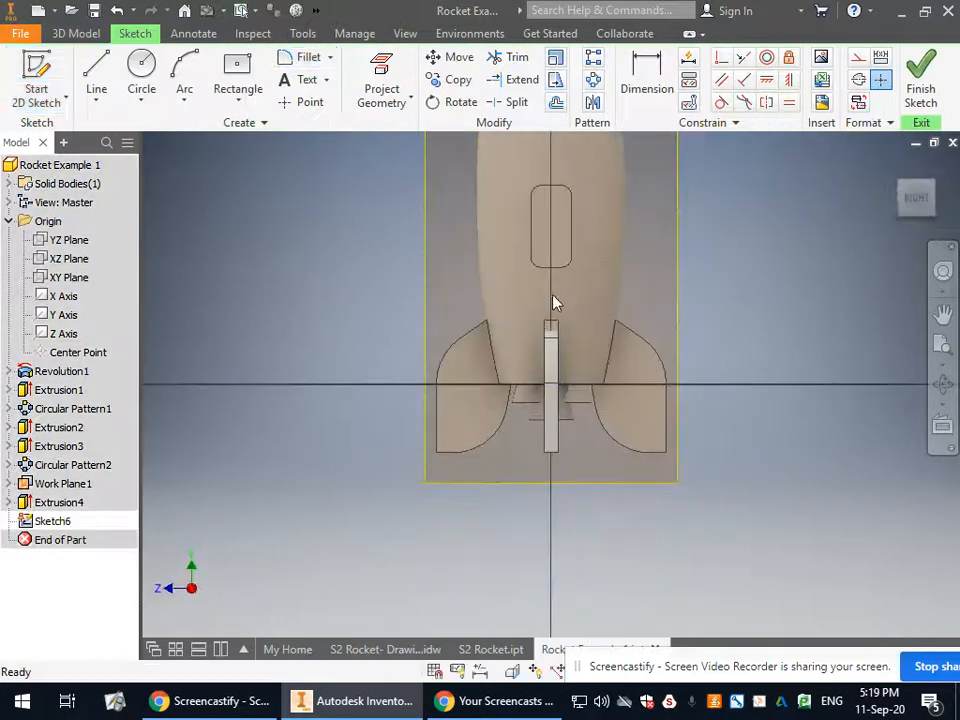
scroll(558, 234, "up", 3)
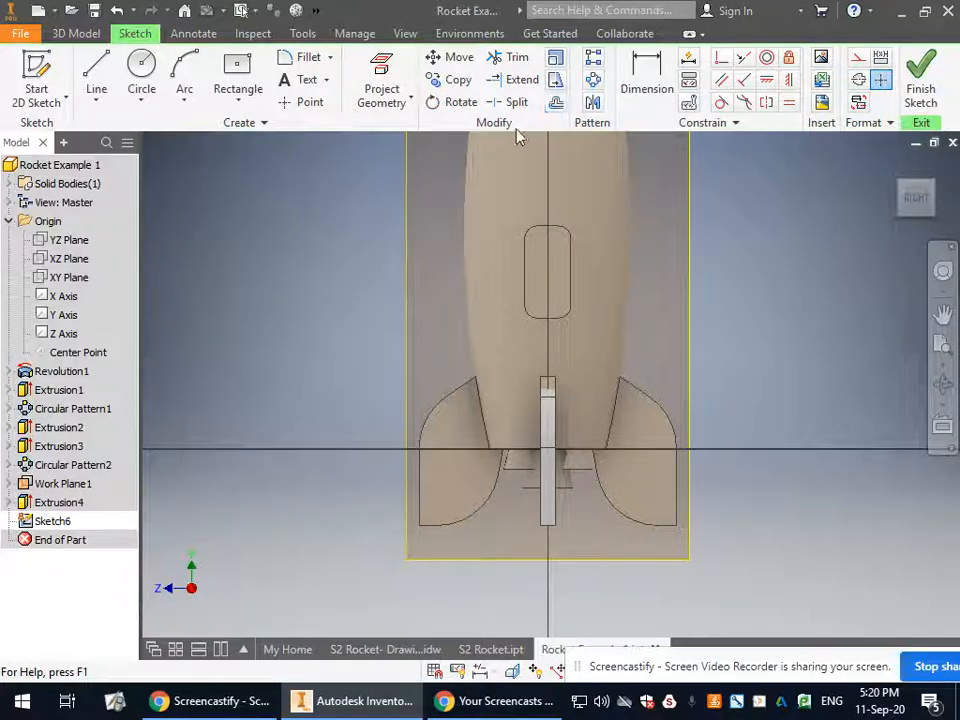
left_click(380, 70)
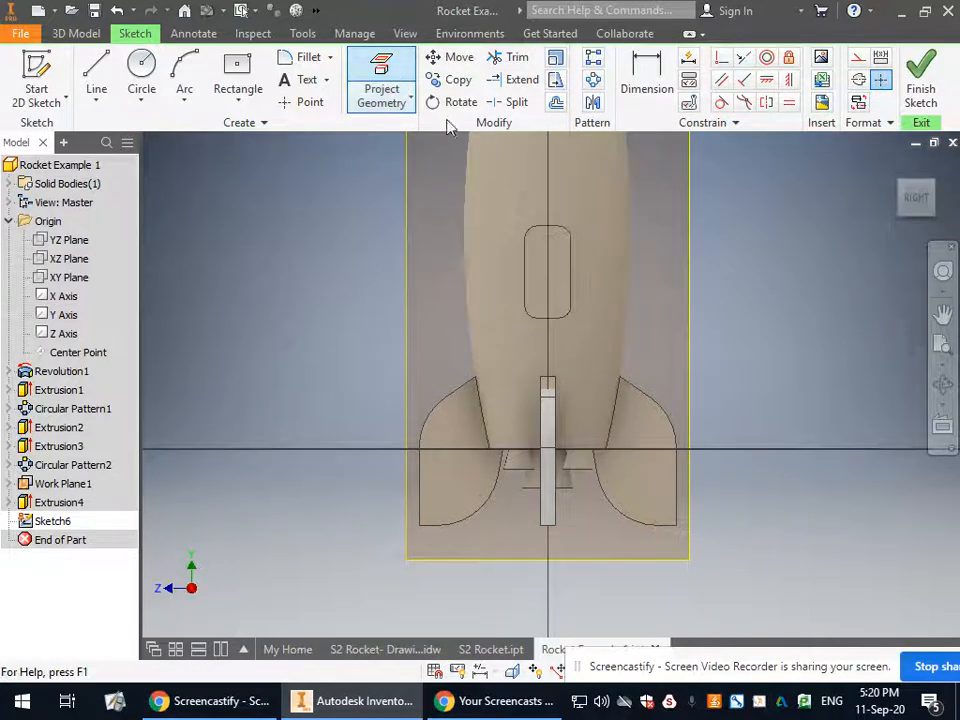
left_click(545, 262)
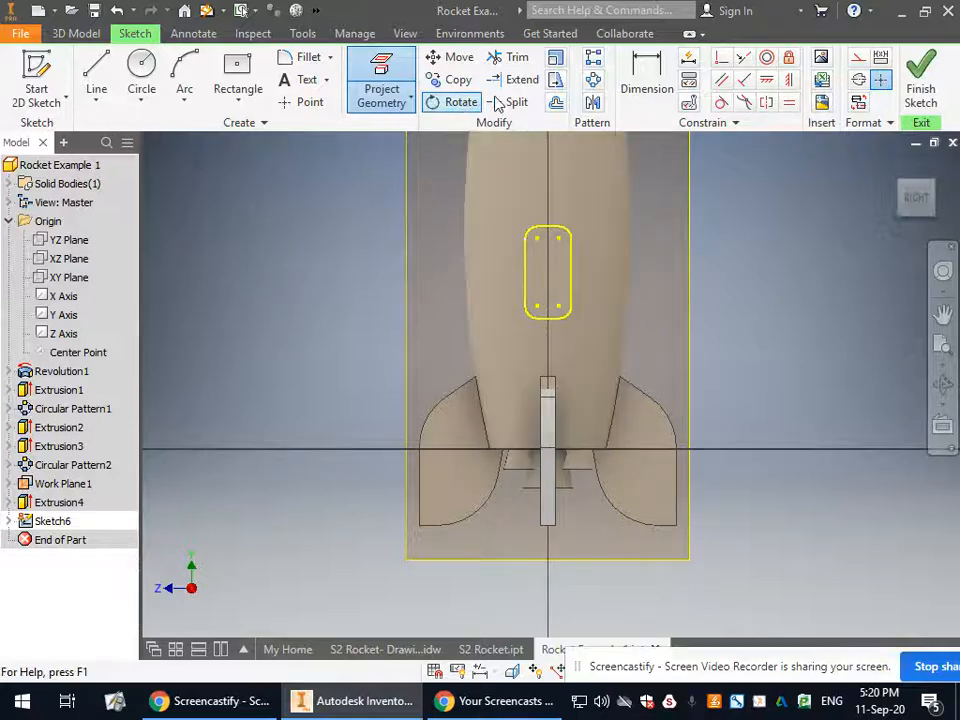
Step: Offset the projected hatch outline slightly inward to form a narrow rim and finish the sketch
left_click(558, 102)
left_click(558, 235)
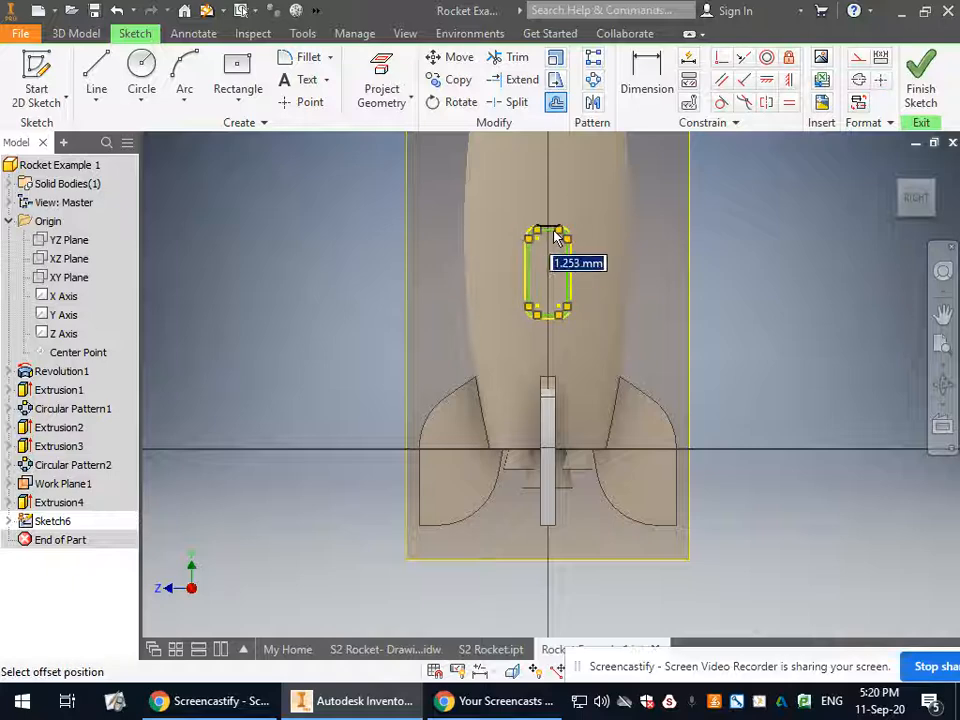
scroll(553, 230, "down", 5)
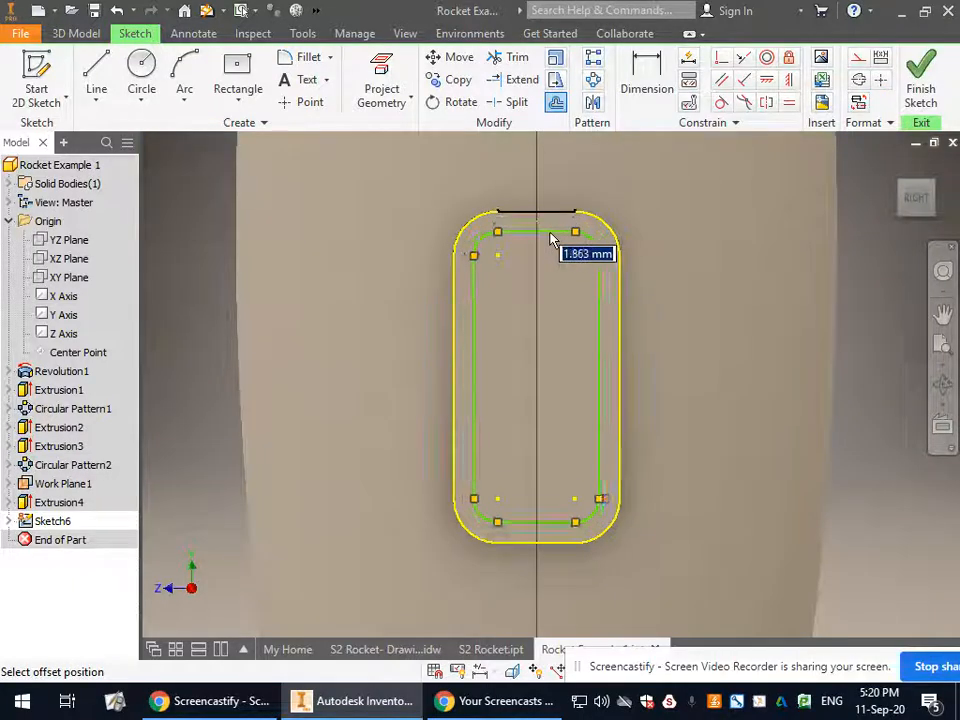
left_click(549, 230)
left_click(921, 92)
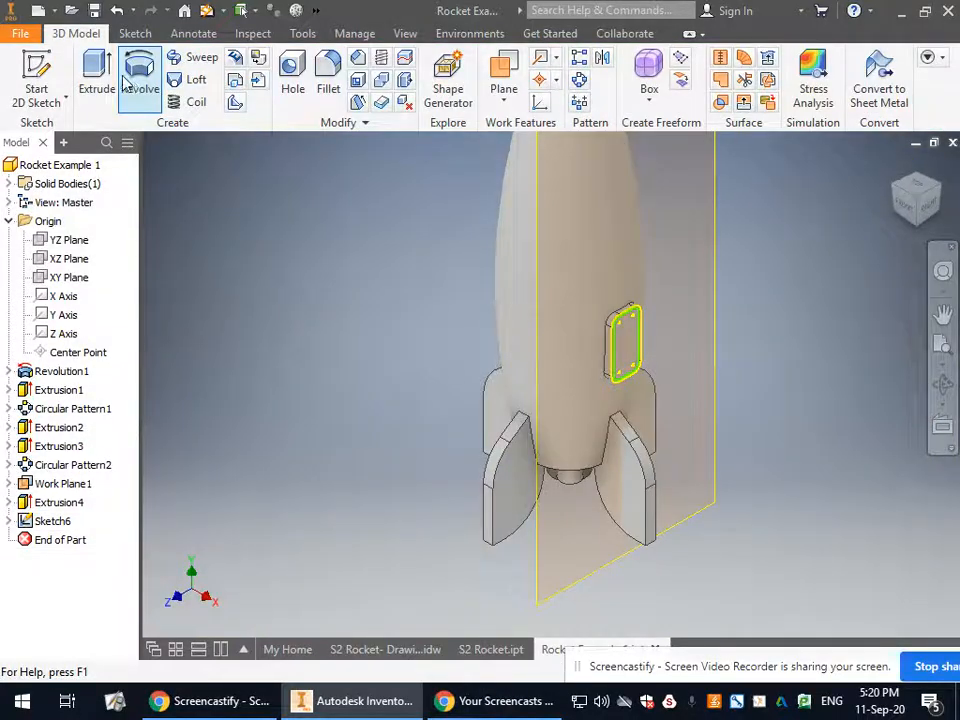
Step: Cut the area inside the offset outline 0.75 mm deep into the hatch face with Extrude
key("e")
scroll(632, 340, "up", 8)
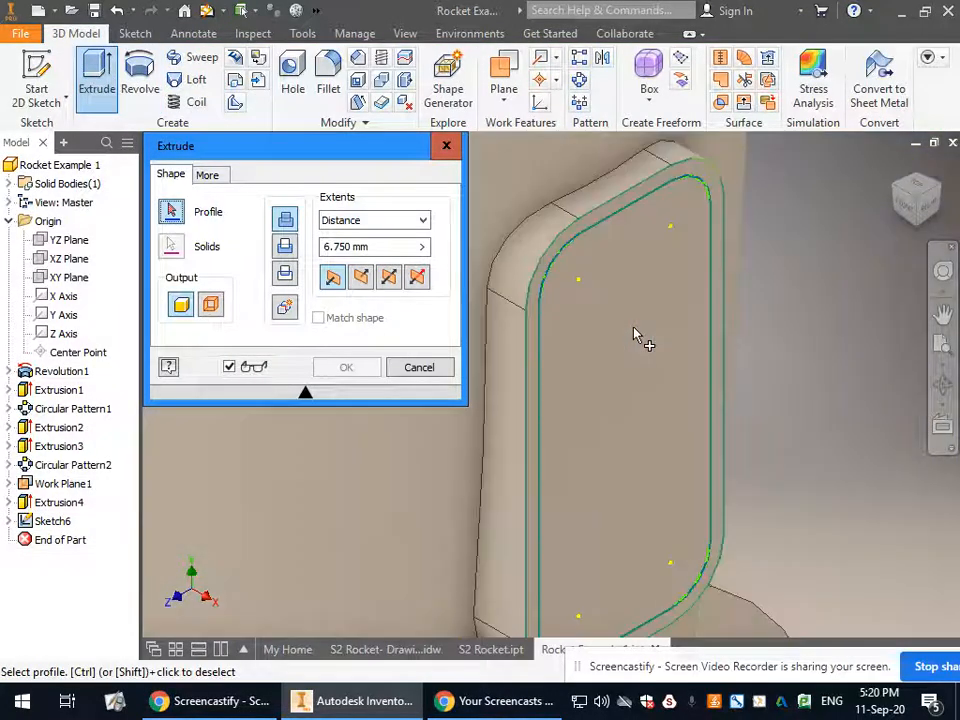
left_click(285, 247)
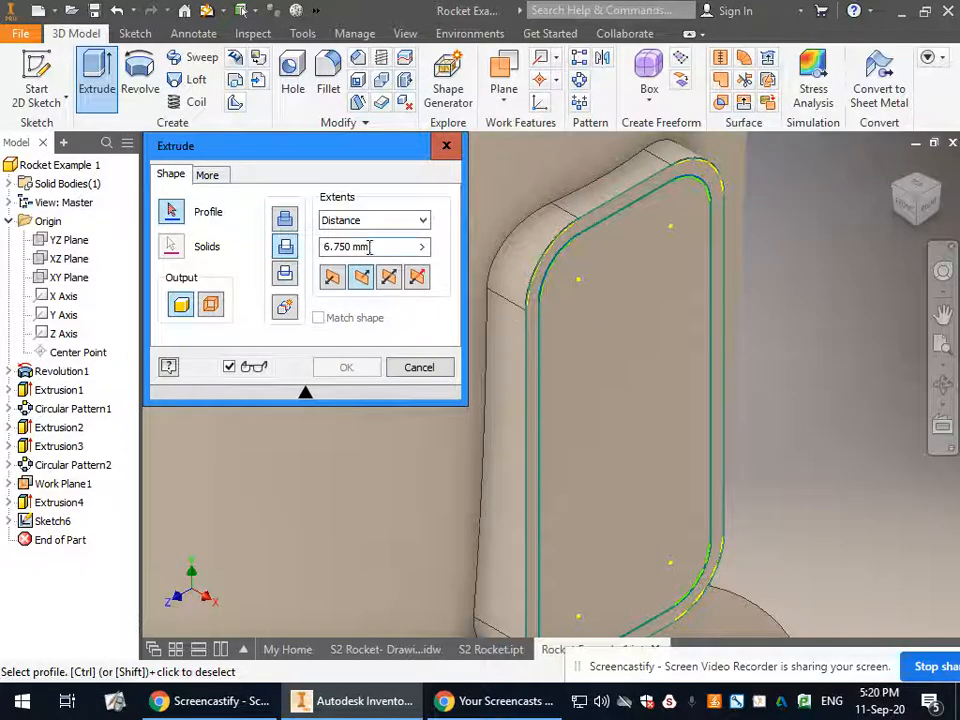
left_click_drag(407, 250, 306, 246)
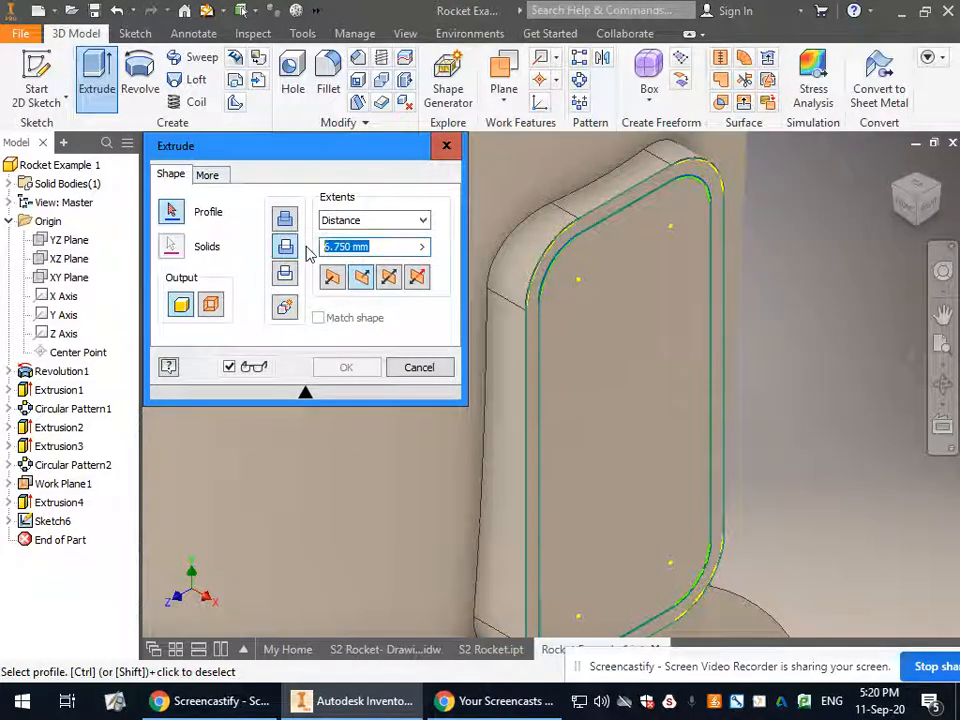
scroll(578, 316, "down", 4)
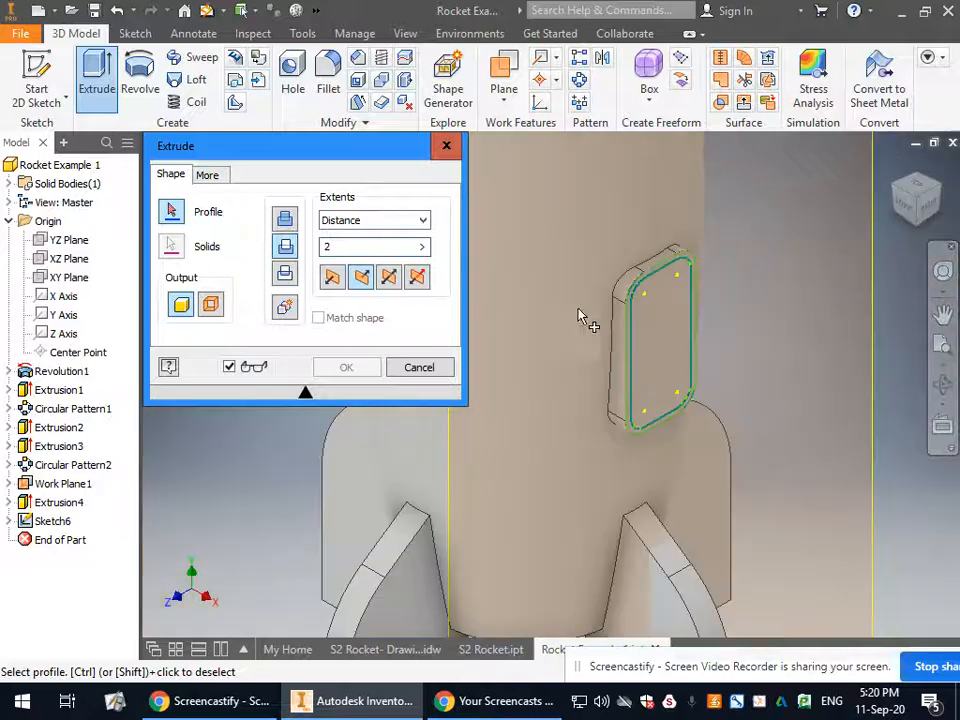
left_click(671, 322)
mouse_move(608, 313)
left_mouse_down()
mouse_move(625, 326)
mouse_move(611, 321)
left_mouse_up()
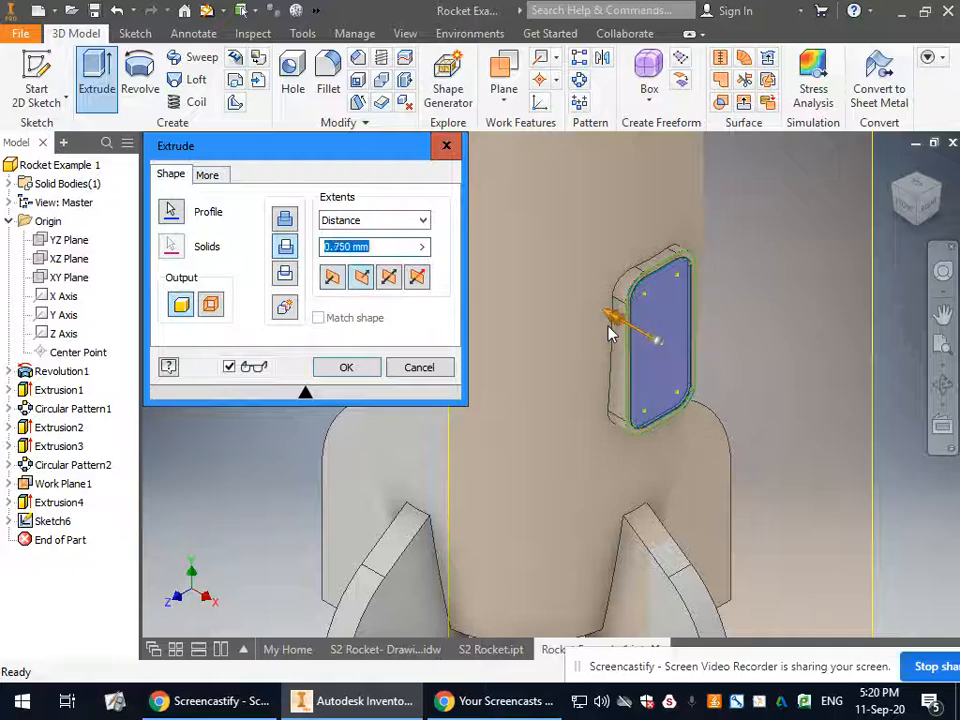
left_click(367, 371)
scroll(724, 314, "down", 5)
scroll(804, 336, "up", 3)
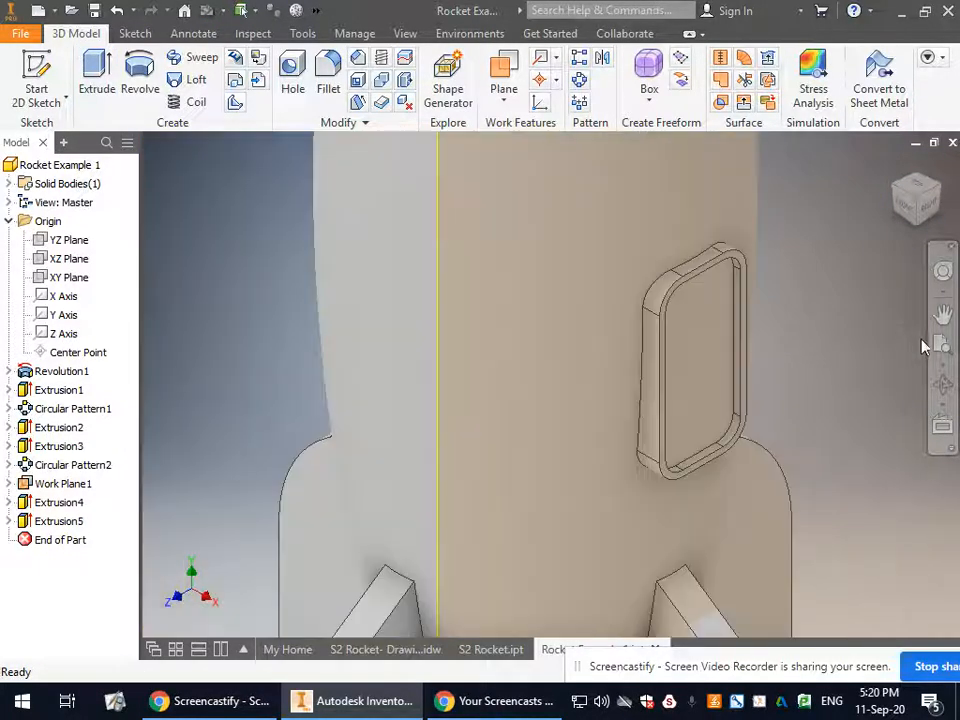
Step: Start a 2D sketch on the recessed inner face of the rounded hatch on the lower rocket body
left_click(944, 387)
left_click_drag(670, 411, 660, 386)
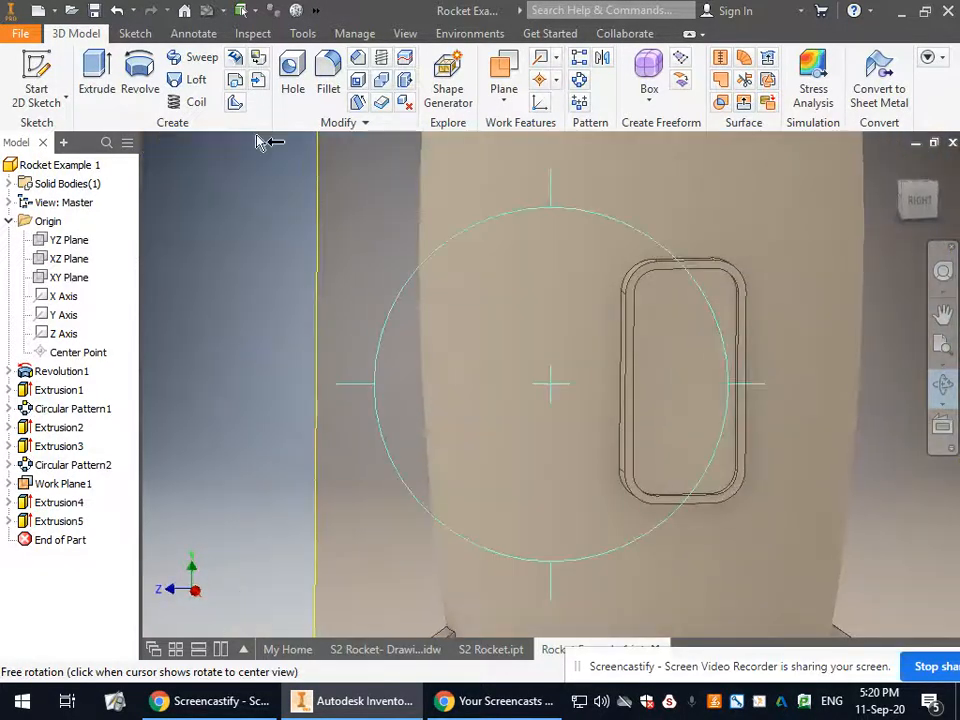
left_click(96, 85)
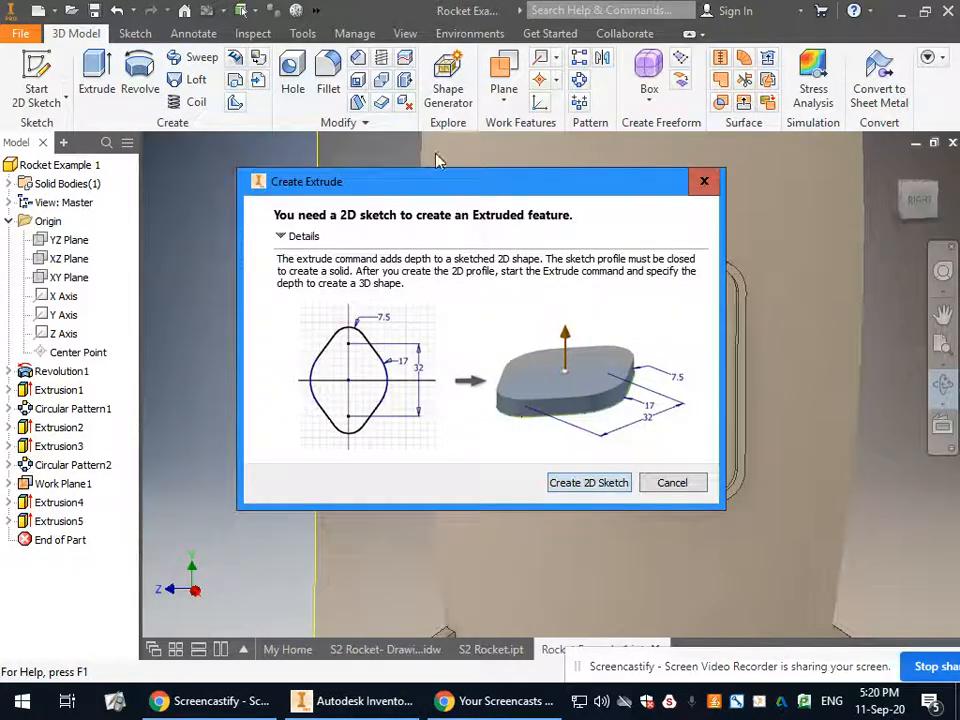
left_click(704, 182)
left_click(37, 78)
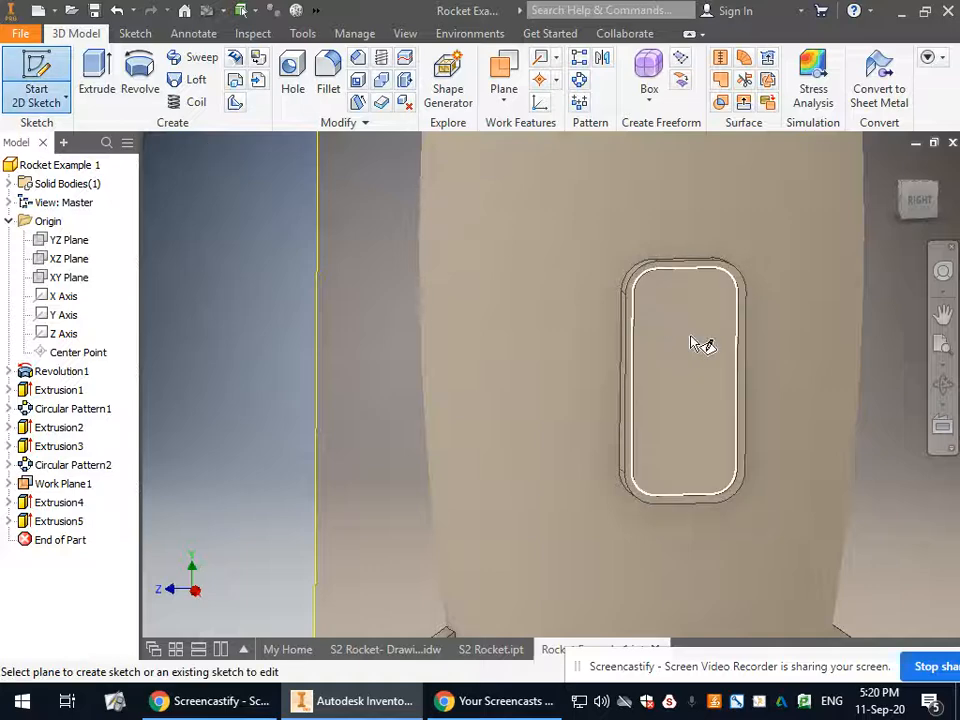
left_click(691, 337)
scroll(484, 376, "up", 6)
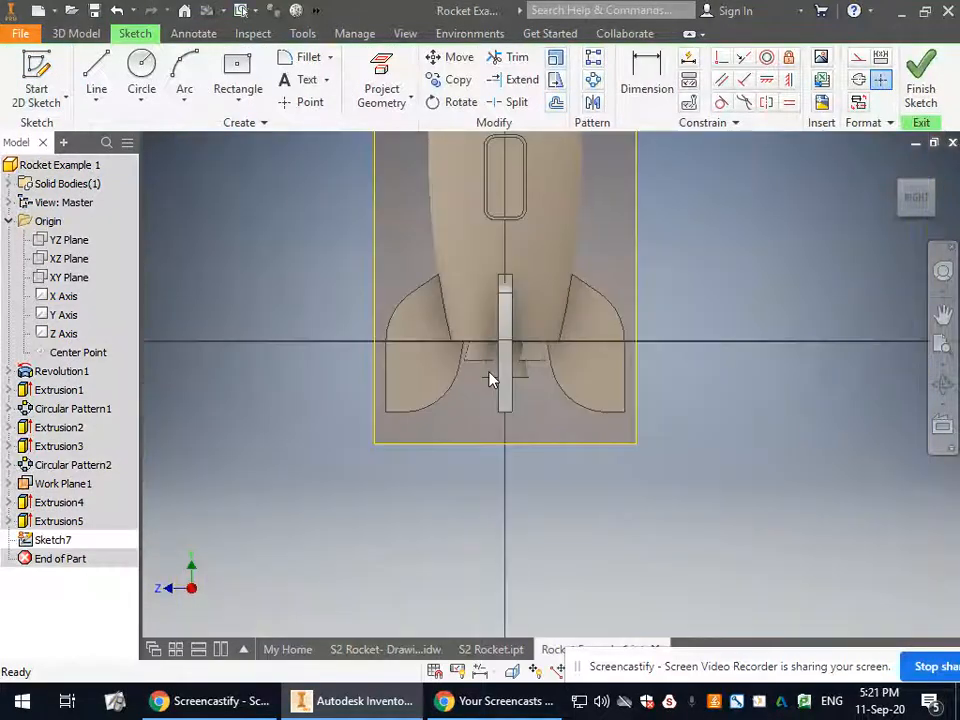
scroll(500, 240, "down", 5)
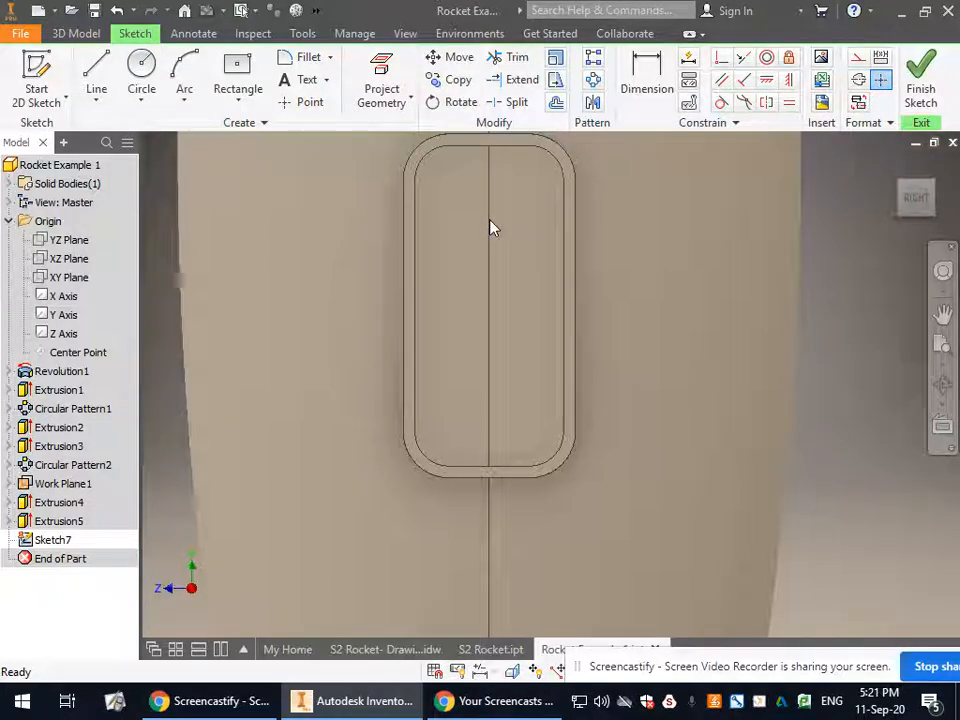
scroll(476, 471, "up", 3)
scroll(538, 420, "down", 6)
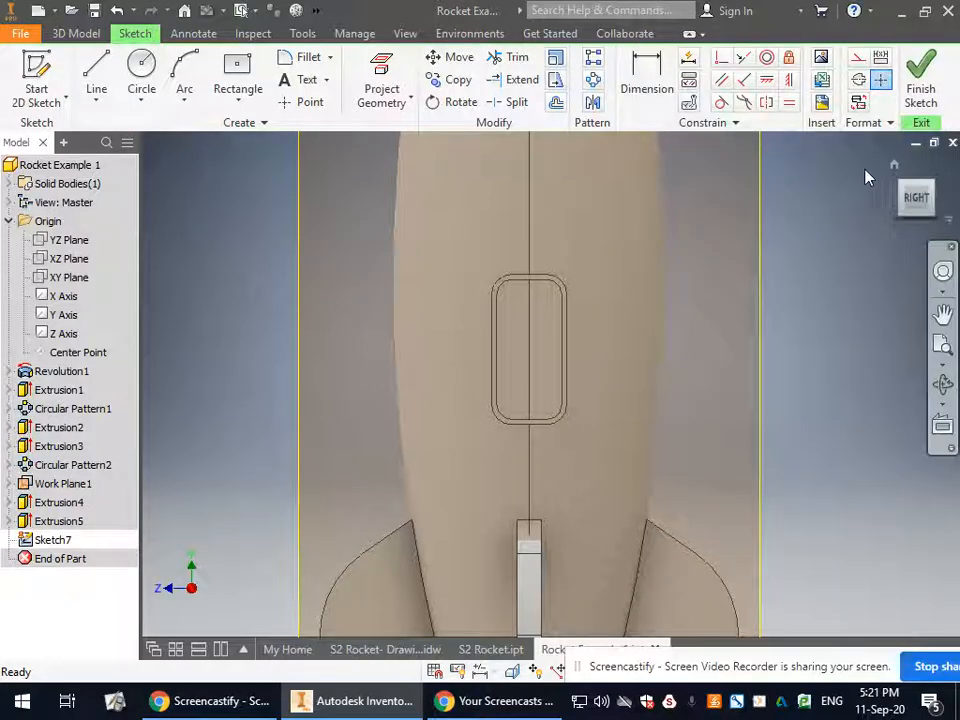
key("alt+Tab")
key("alt+Tab")
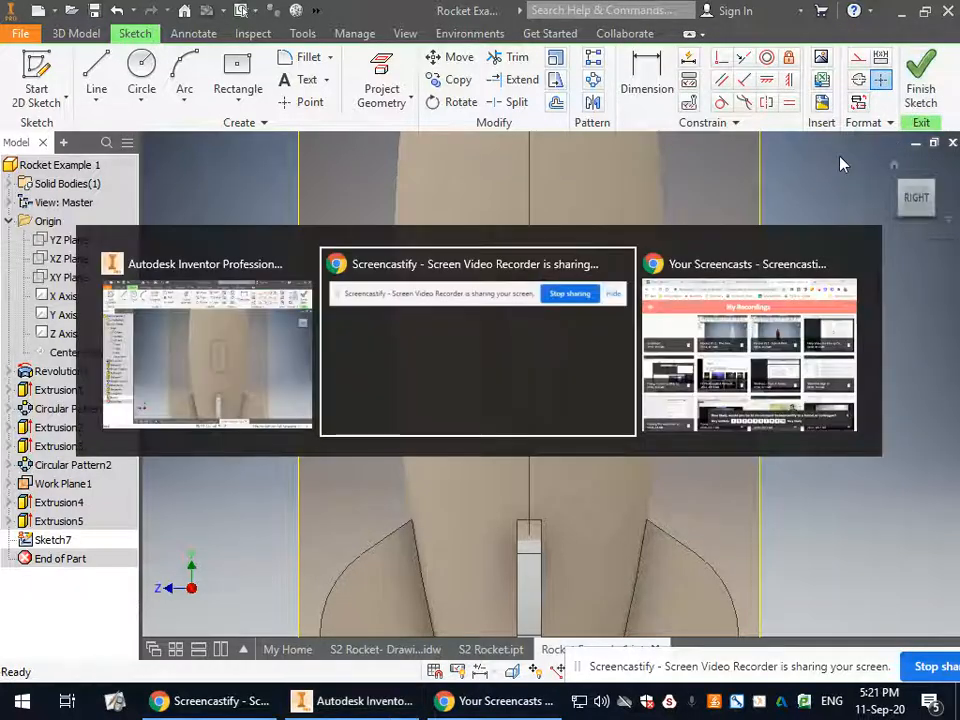